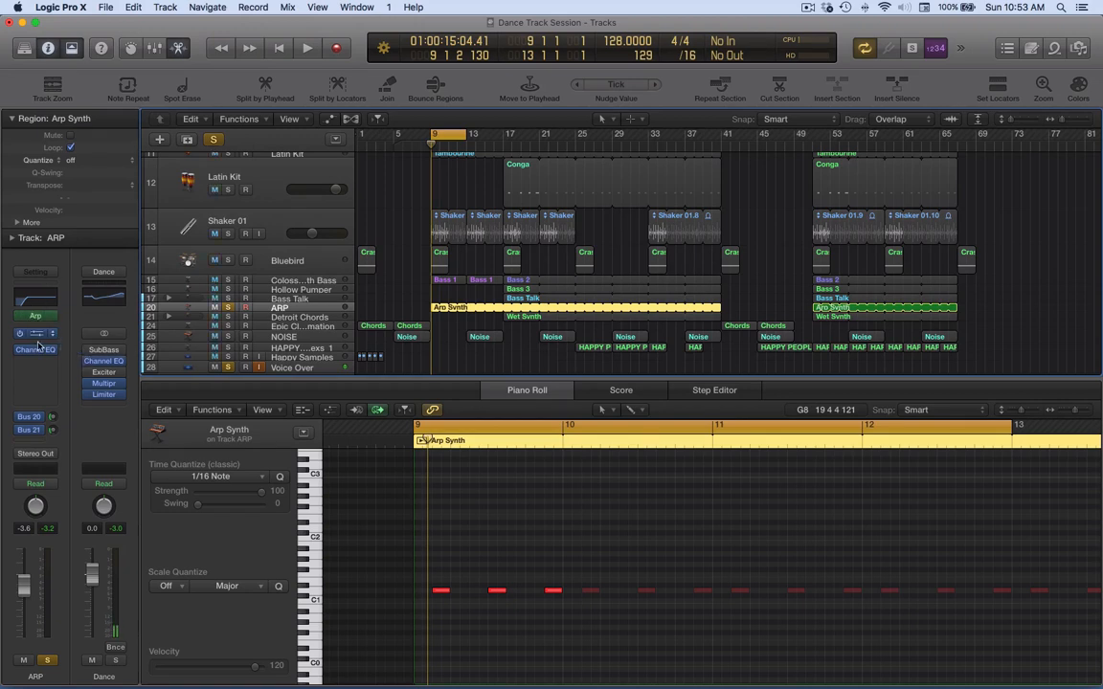
- Select the ARP track and open its Arpeggiator to review the rate and note order settings, closing it when done
{"action": "left_click", "coordinate": [289, 328]}
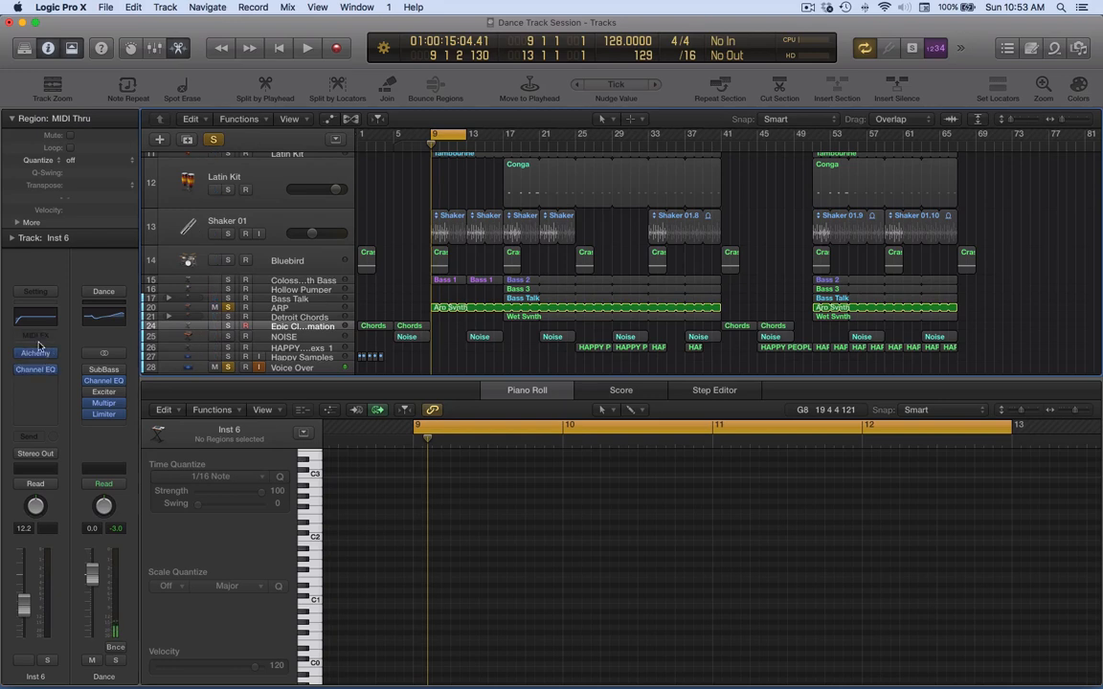
{"action": "left_click", "coordinate": [291, 310]}
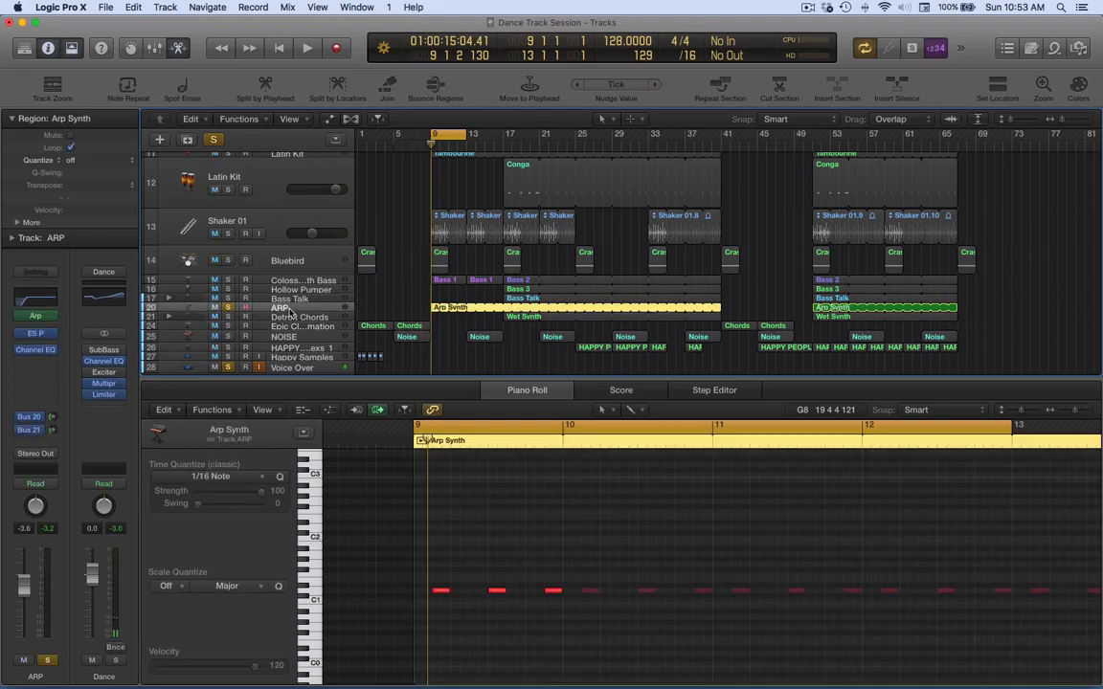
{"action": "left_click", "coordinate": [51, 317]}
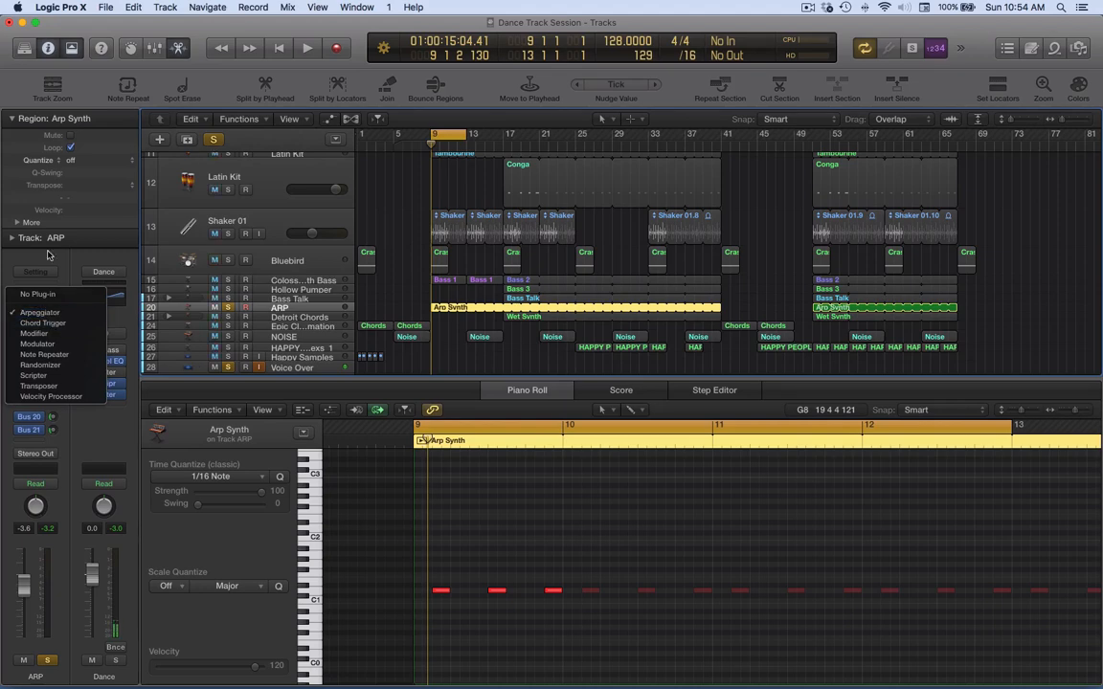
{"action": "left_click", "coordinate": [39, 273]}
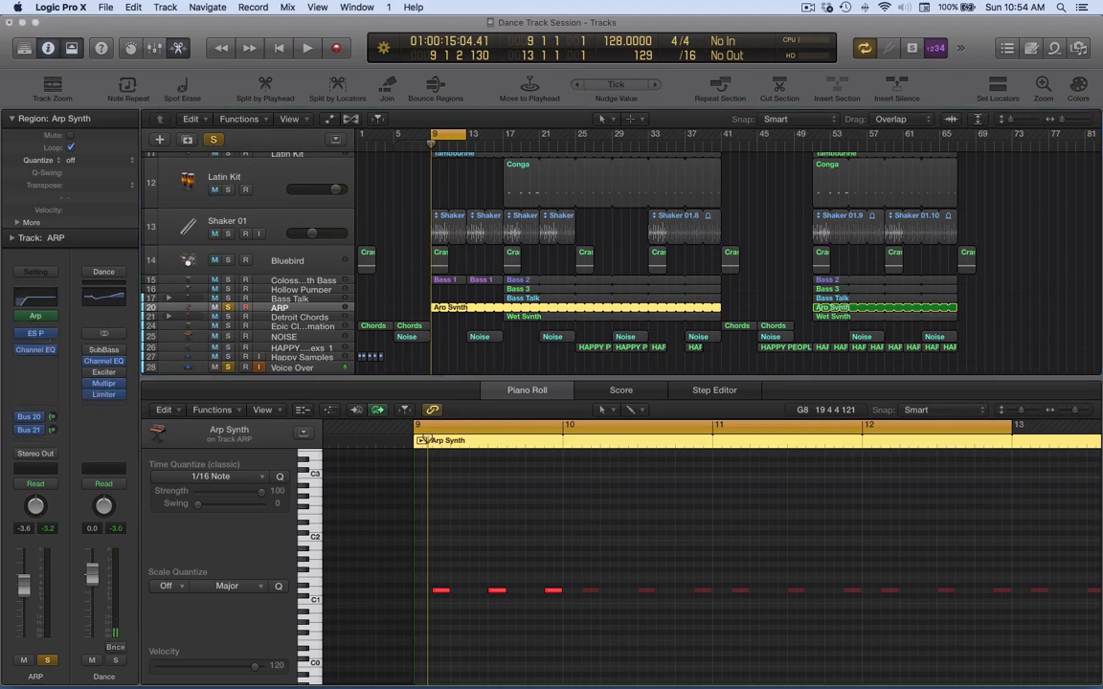
{"action": "left_click", "coordinate": [30, 317]}
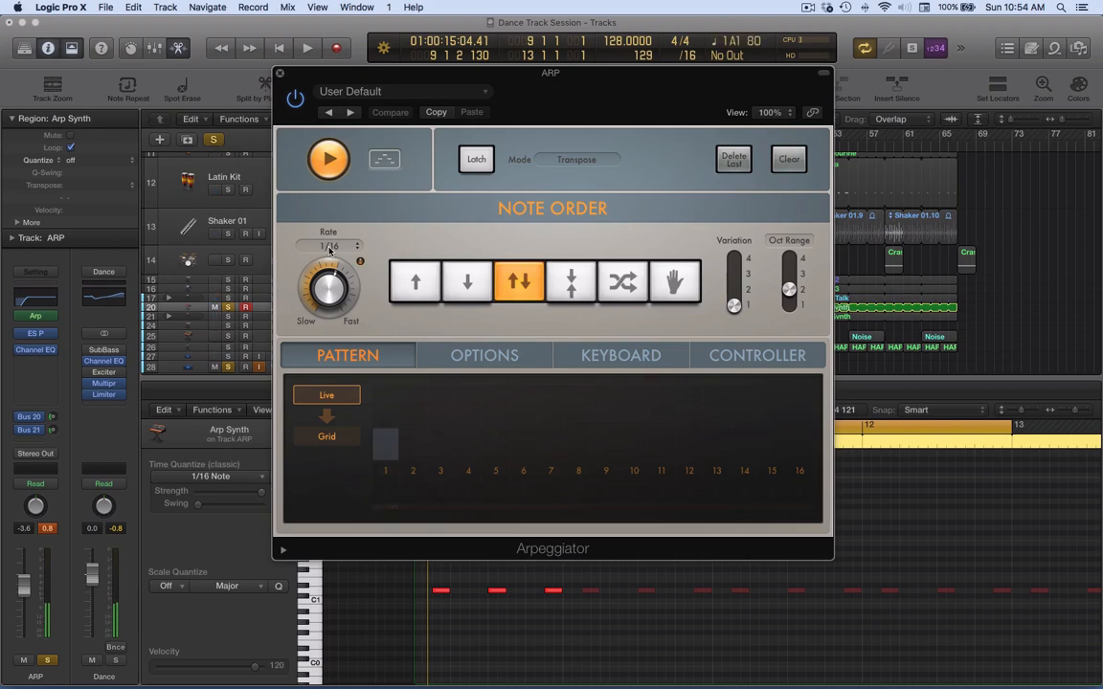
{"action": "left_click", "coordinate": [279, 75]}
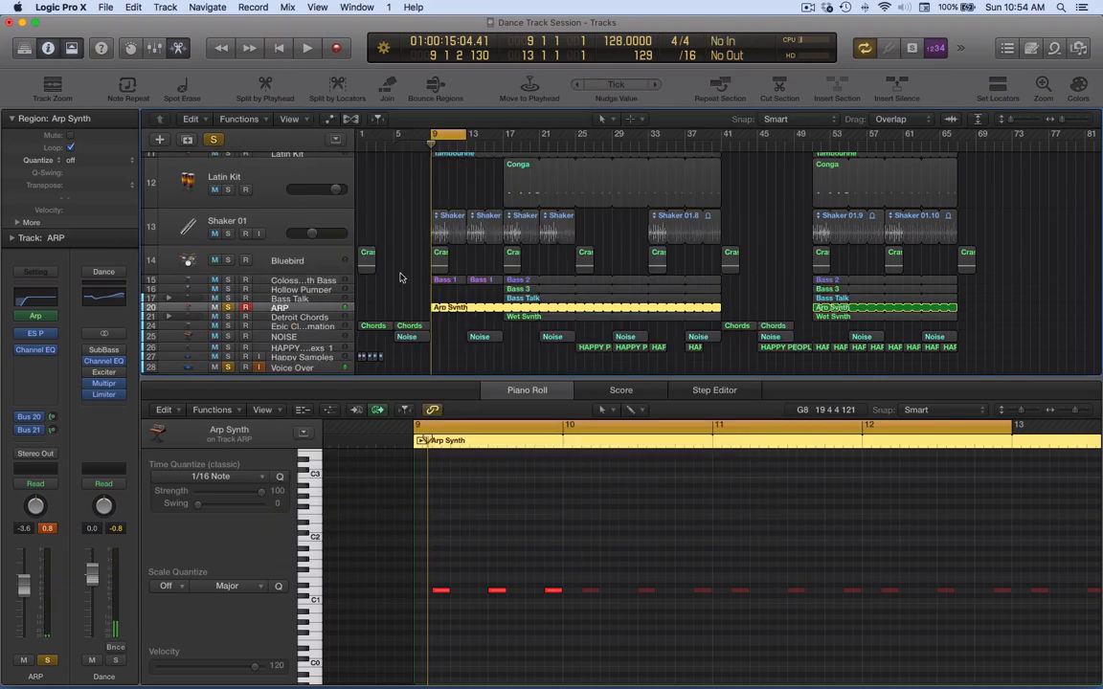
- Play back the soloed Arp Synth region on the ARP track from bar 9 and keep the region selected
{"action": "key", "text": "space"}
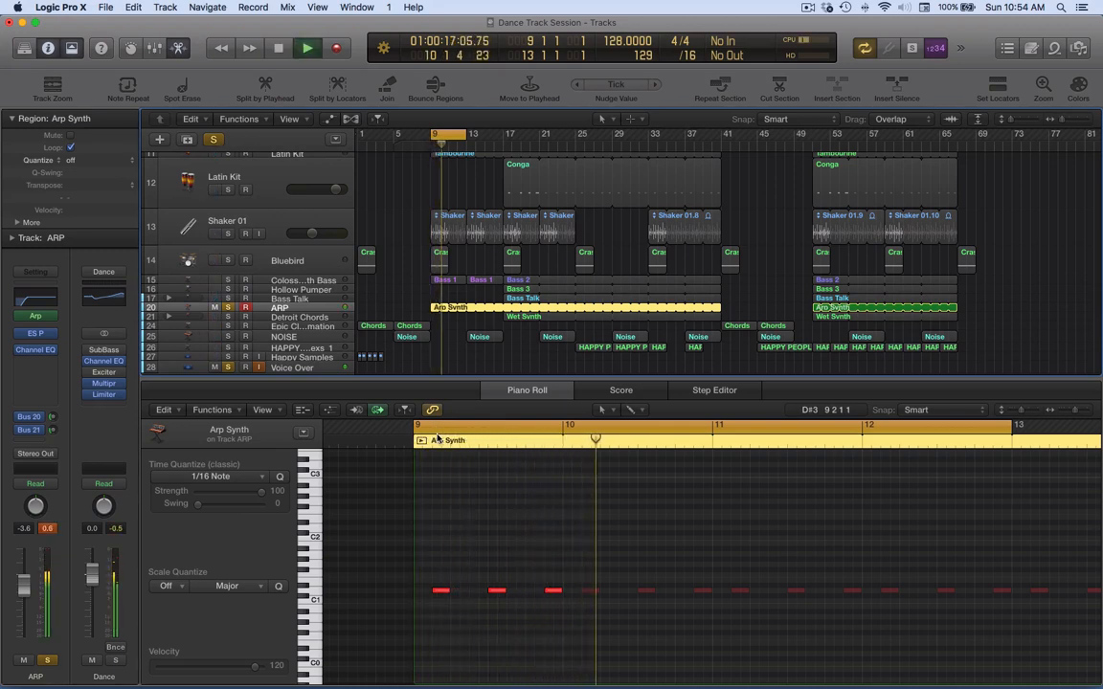
{"action": "key", "text": "space"}
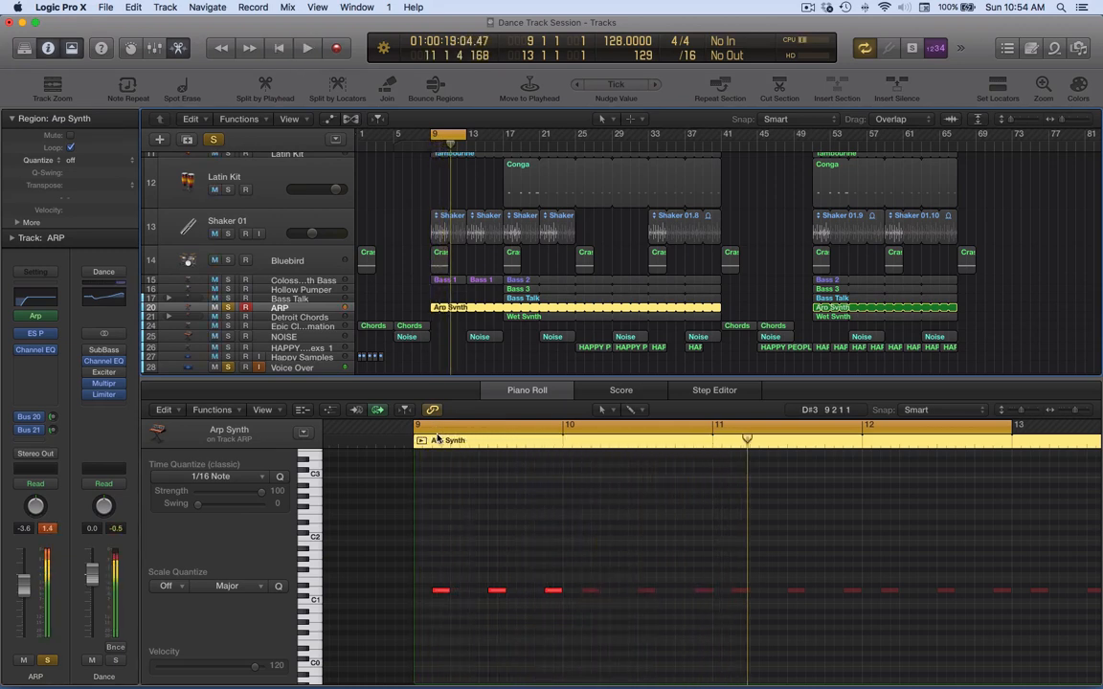
{"action": "mouse_move", "coordinate": [315, 352]}
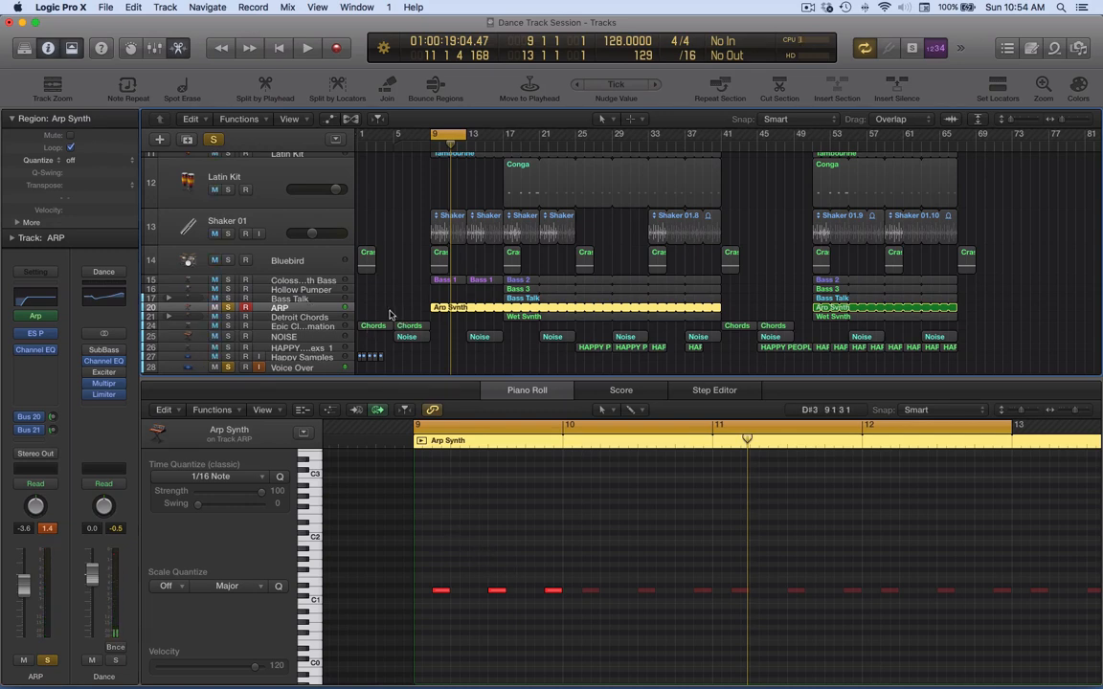
{"action": "left_click", "coordinate": [420, 309]}
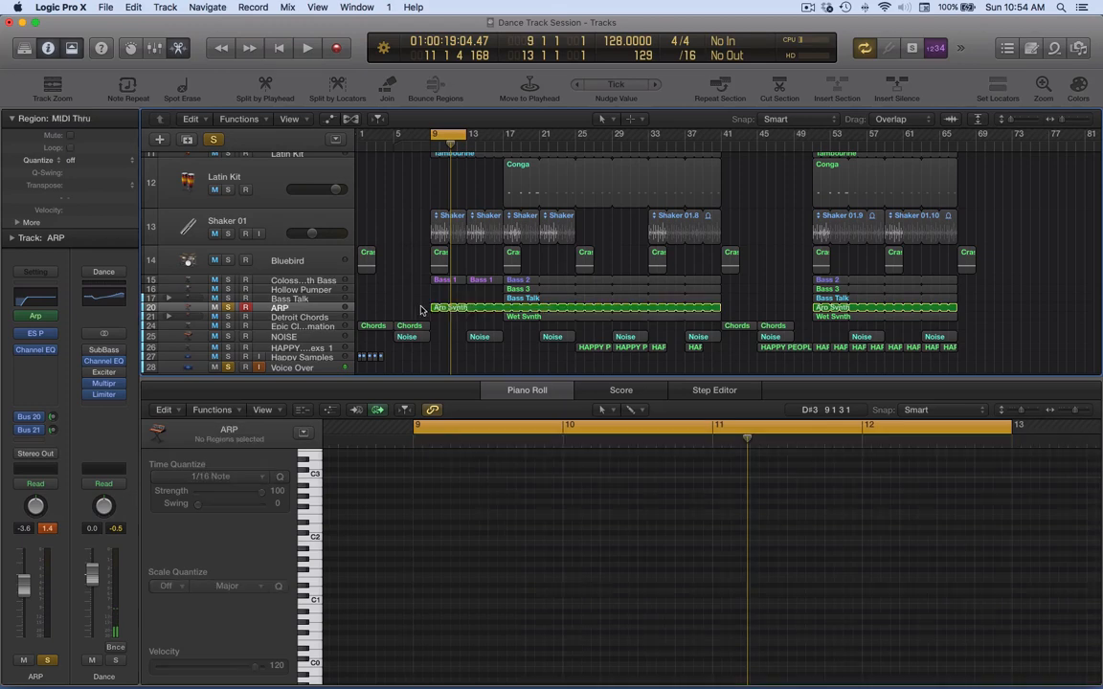
{"action": "left_click", "coordinate": [436, 307]}
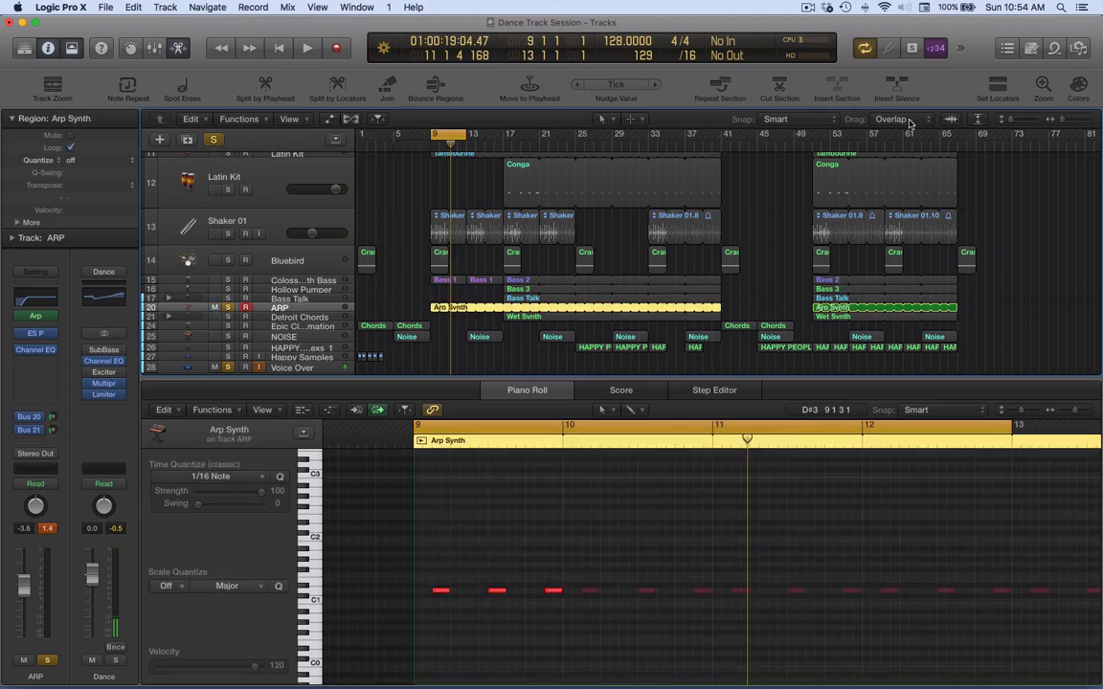
{"action": "key", "text": "space"}
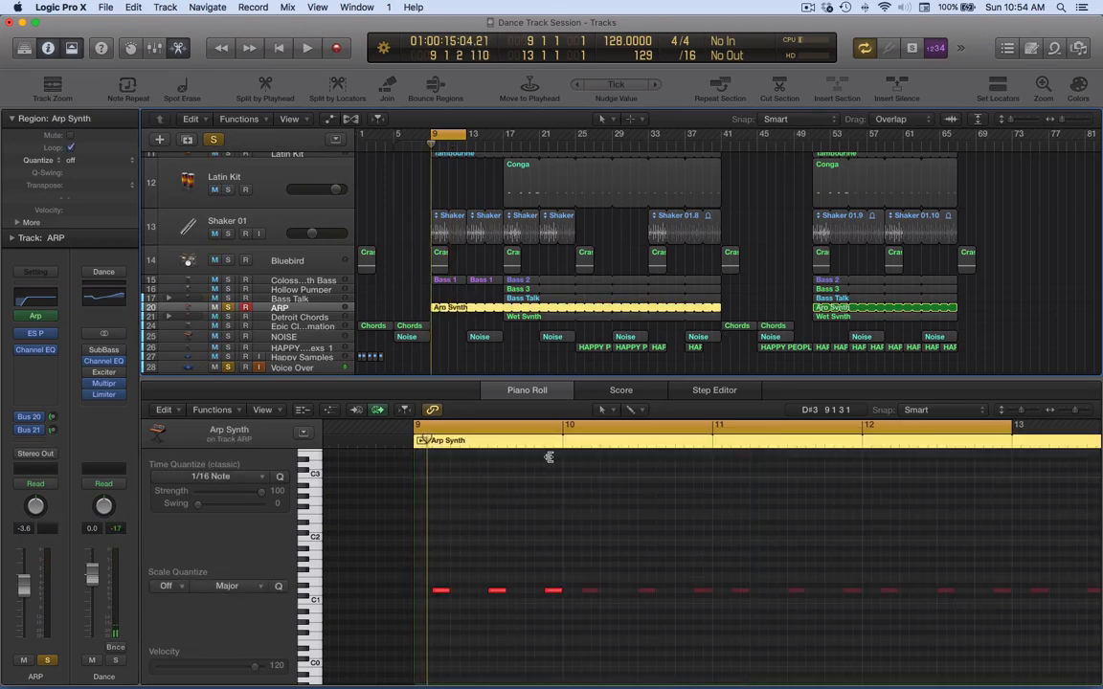
- Audition the first three D1 notes of the Arp Synth region one by one and play the region back
{"action": "left_click", "coordinate": [439, 591]}
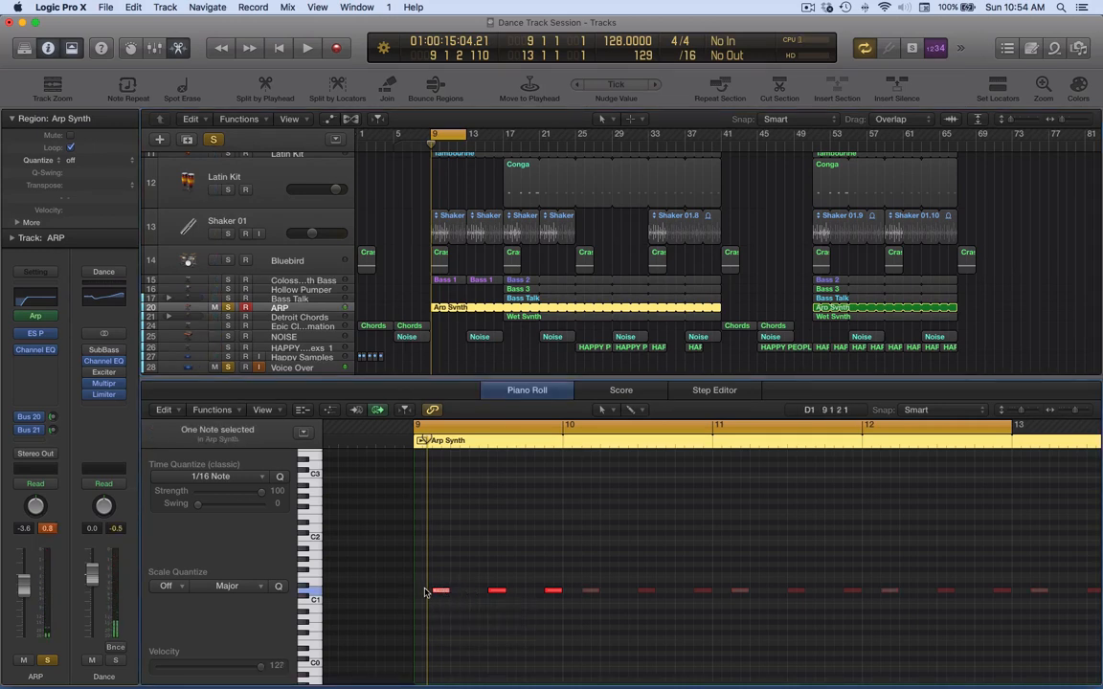
{"action": "left_click", "coordinate": [495, 593]}
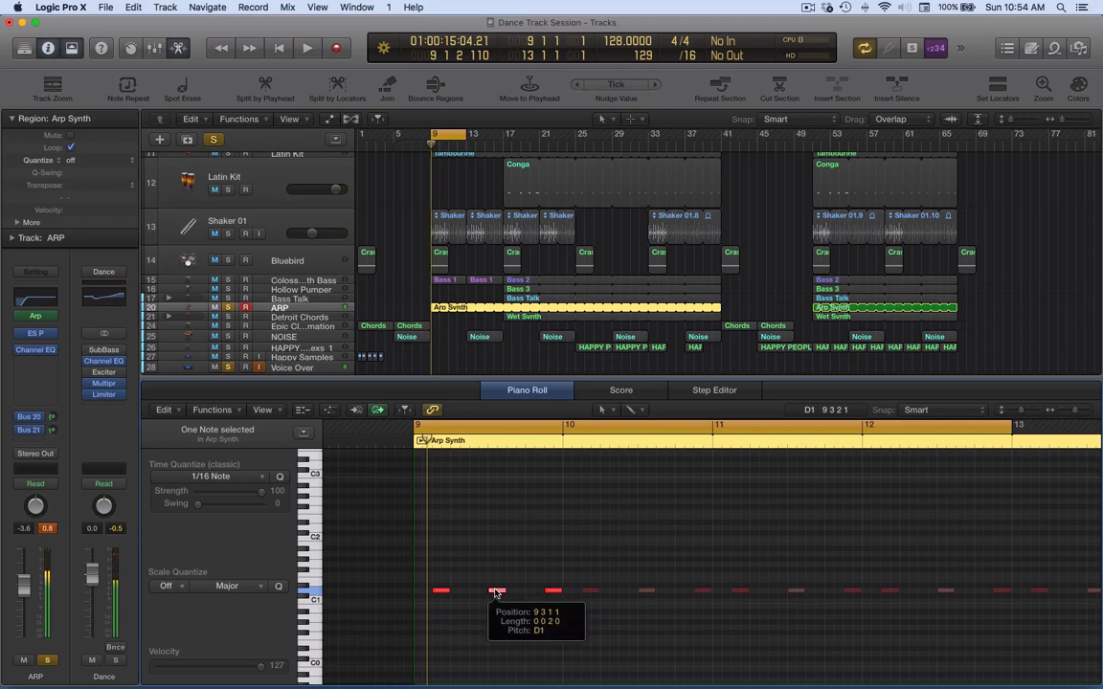
{"action": "left_click", "coordinate": [551, 593]}
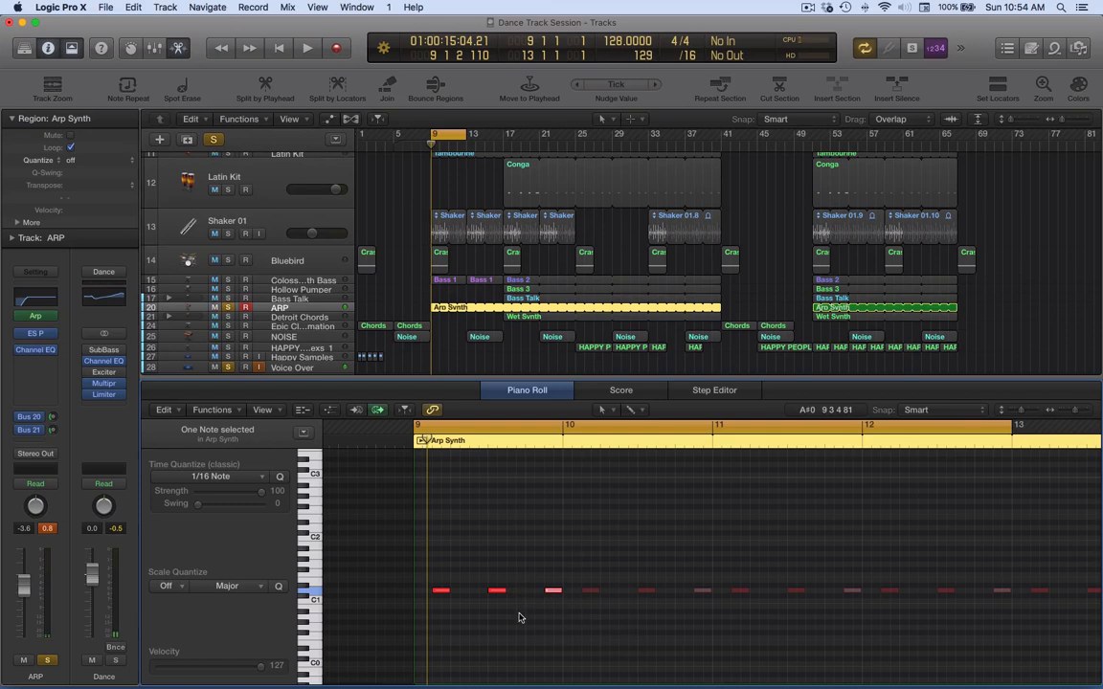
{"action": "key", "text": "space"}
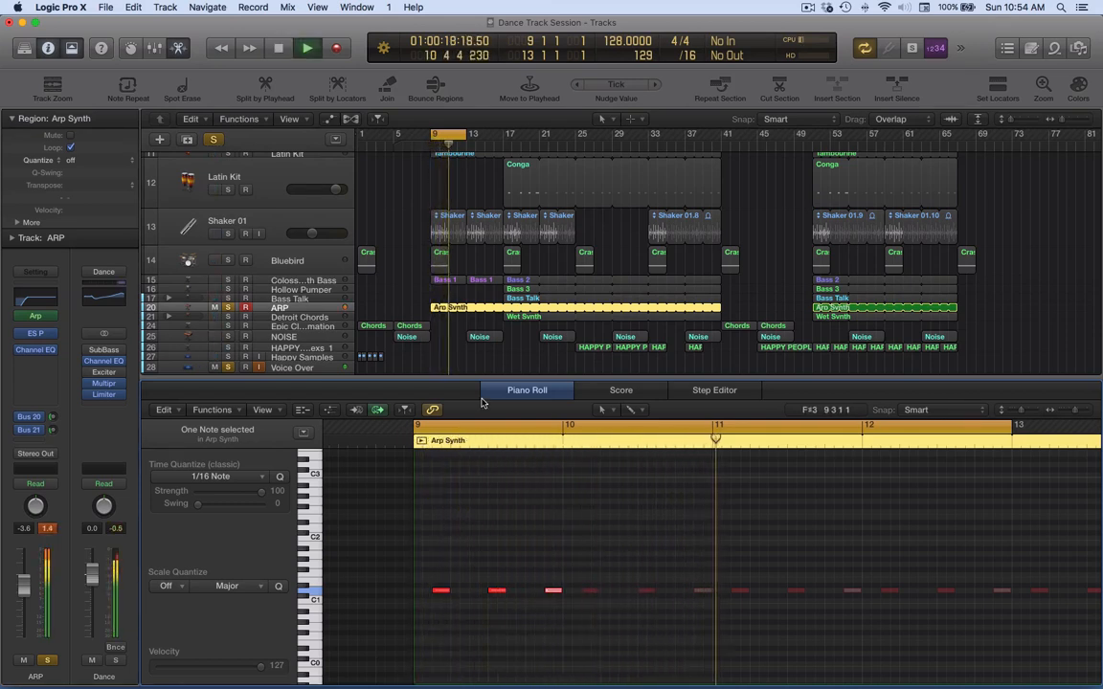
{"action": "key", "text": "space"}
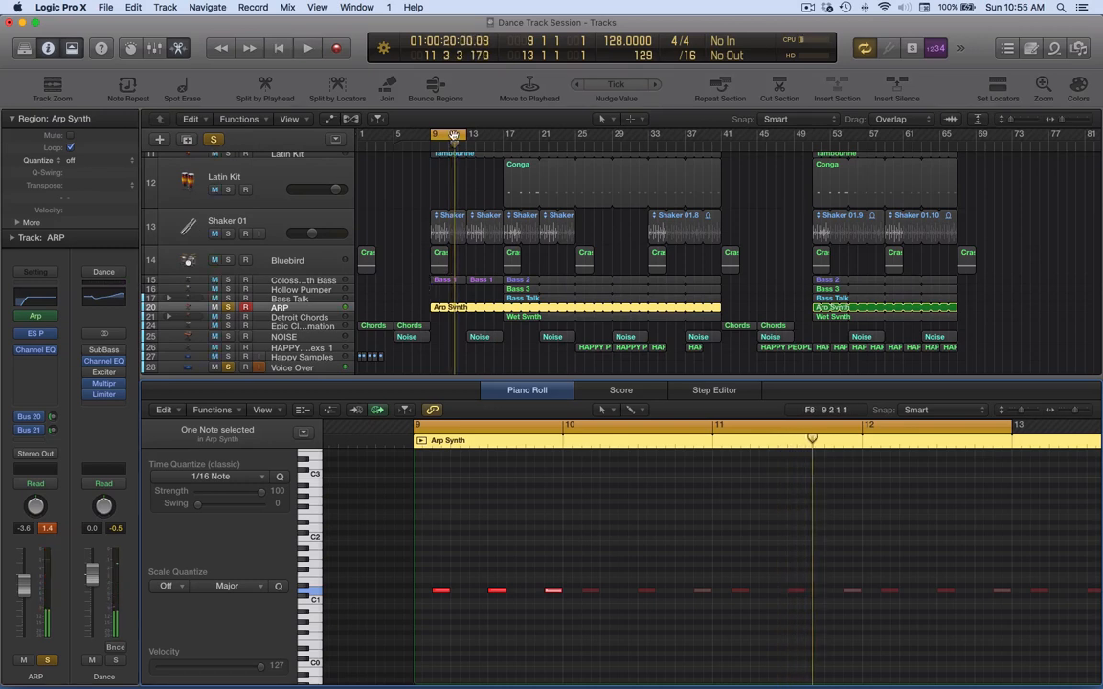
- Move the four-bar cycle range to bar 17 and solo the Detroit Chords track for playback
{"action": "left_click_drag", "start_coordinate": [466, 134], "coordinate": [538, 141]}
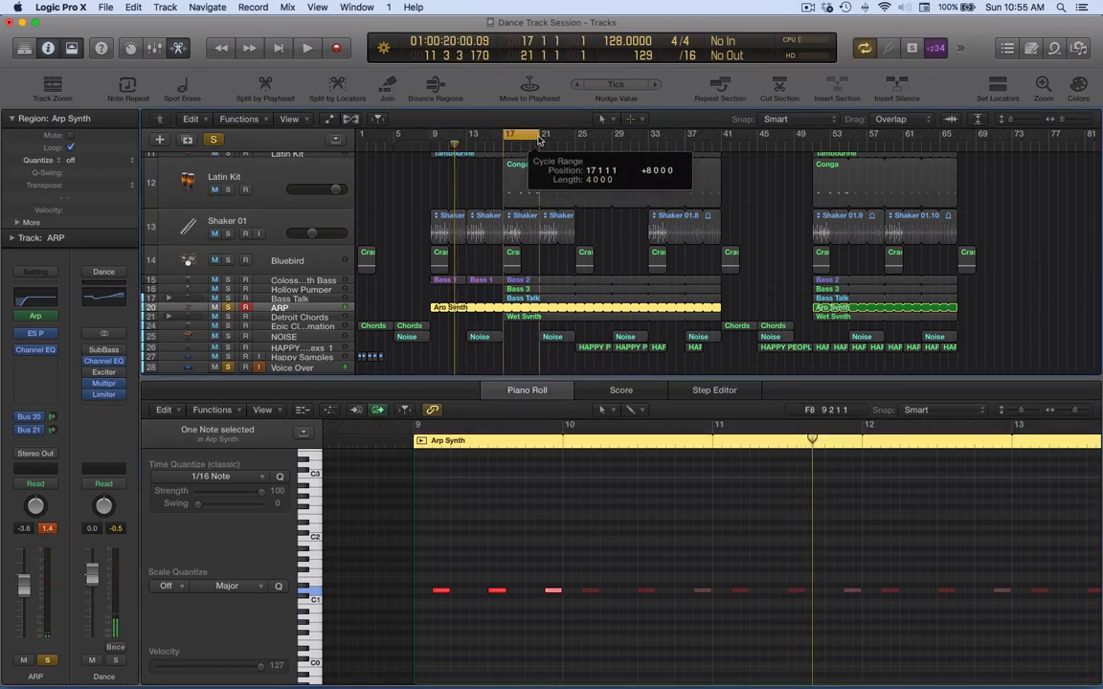
{"action": "left_click", "coordinate": [287, 317]}
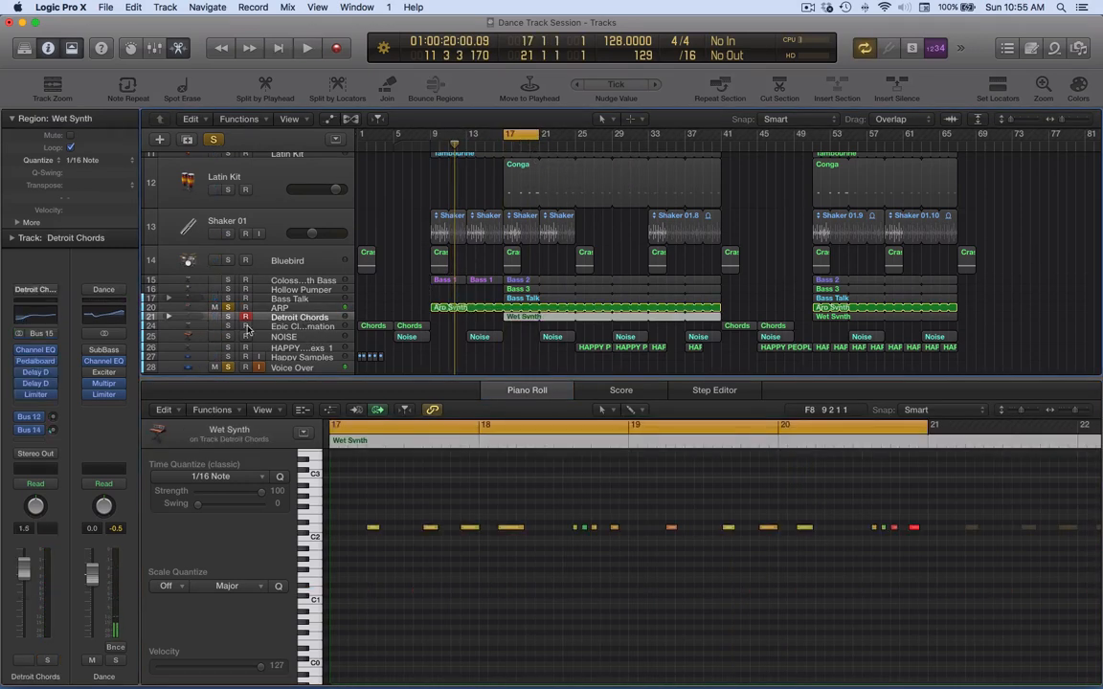
{"action": "left_click", "coordinate": [228, 317]}
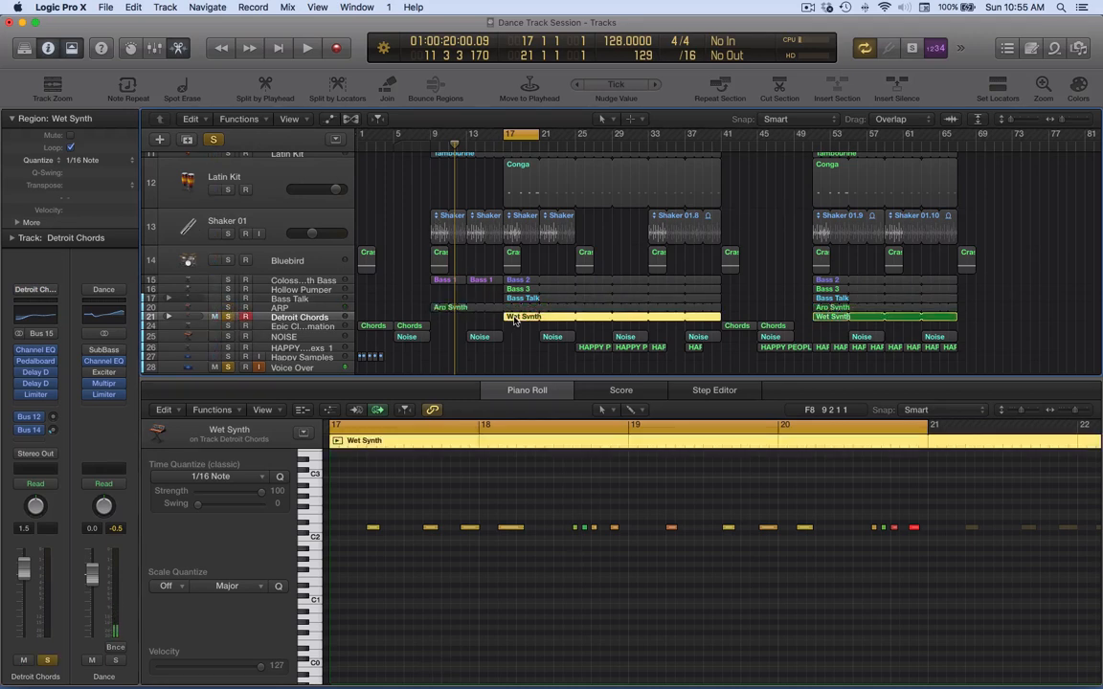
{"action": "key", "text": "shift+space"}
{"action": "key", "text": "space"}
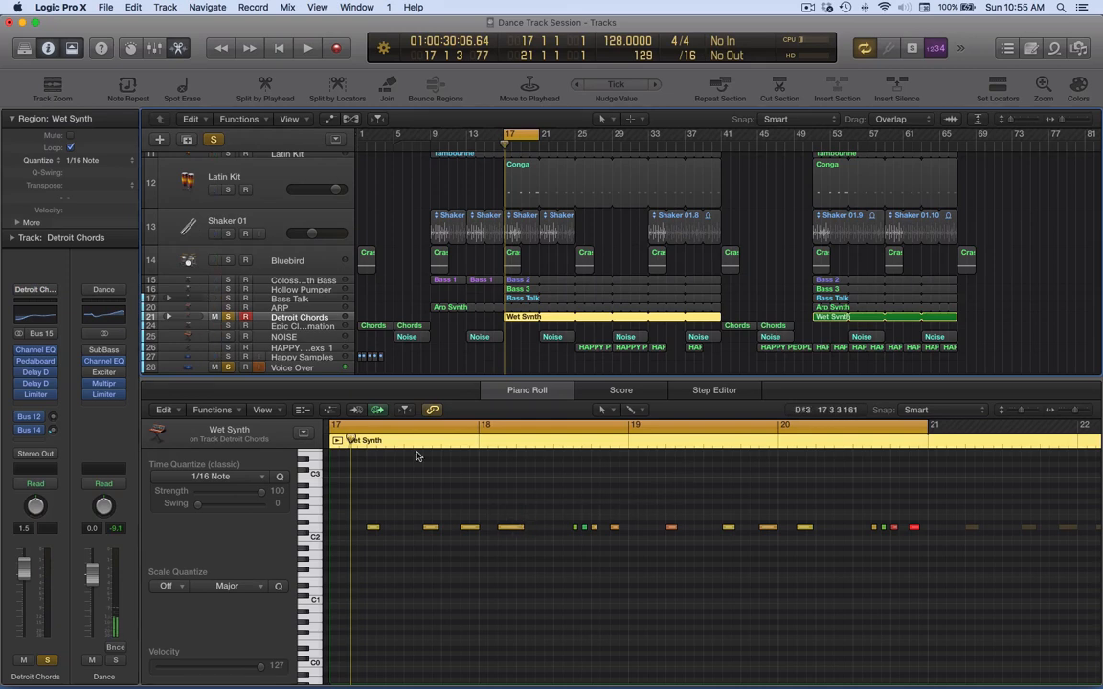
- Shorten the cycle range to bars 17–19 and lower the third Wet Synth note's velocity to 47 with the Velocity tool
{"action": "left_click", "coordinate": [346, 427]}
{"action": "left_click_drag", "start_coordinate": [366, 428], "coordinate": [626, 467]}
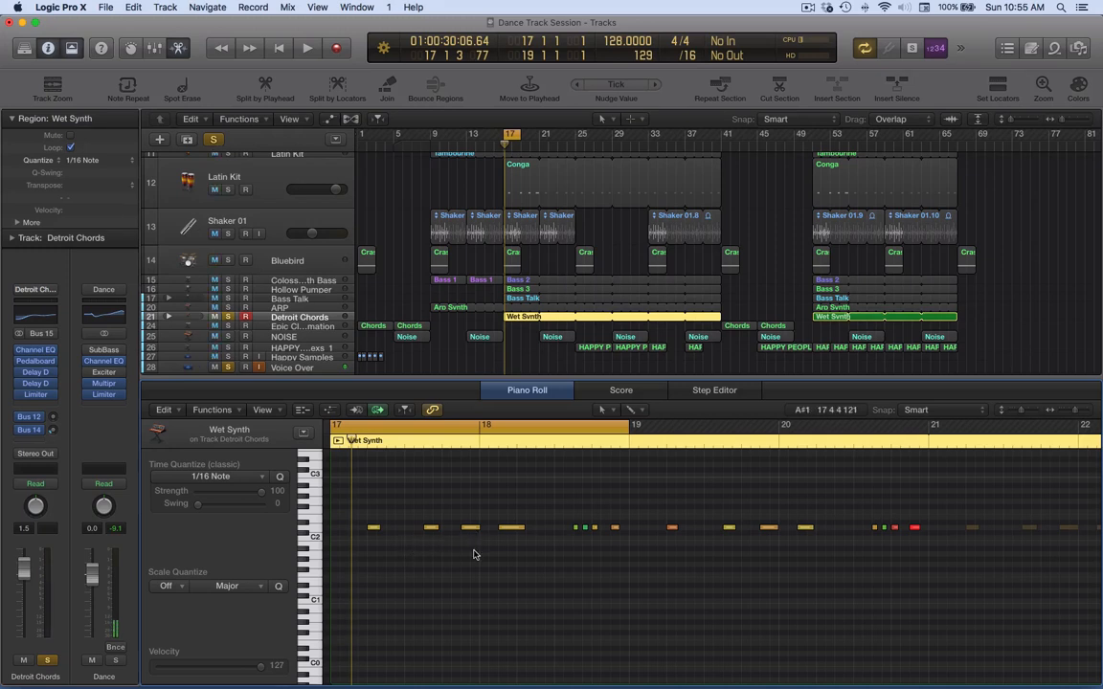
{"action": "key", "text": "t"}
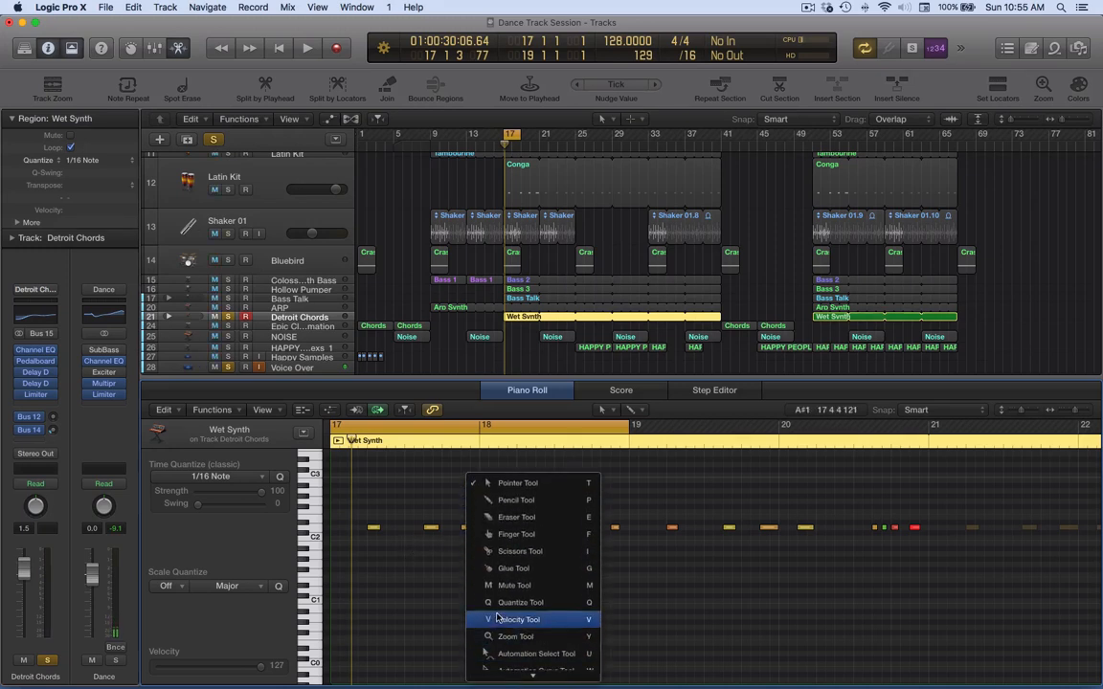
{"action": "left_click", "coordinate": [497, 621]}
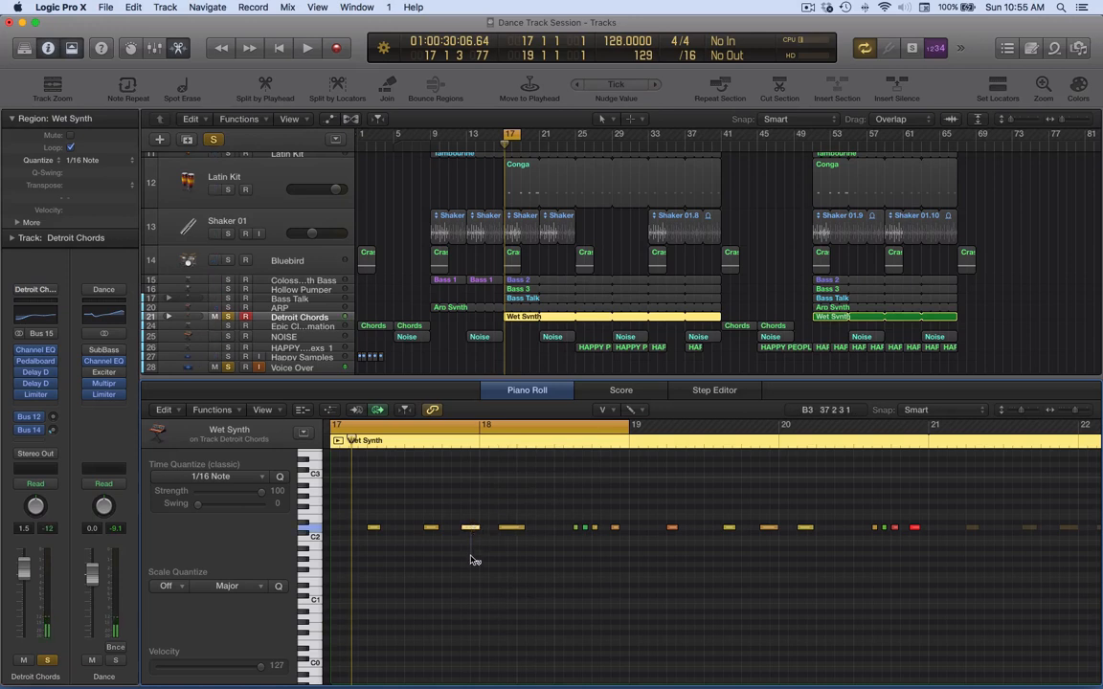
{"action": "mouse_move", "coordinate": [470, 528]}
{"action": "left_mouse_down"}
{"action": "mouse_move", "coordinate": [469, 660]}
{"action": "mouse_move", "coordinate": [448, 401]}
{"action": "mouse_move", "coordinate": [457, 493]}
{"action": "mouse_move", "coordinate": [475, 537]}
{"action": "mouse_move", "coordinate": [473, 519]}
{"action": "left_mouse_up"}
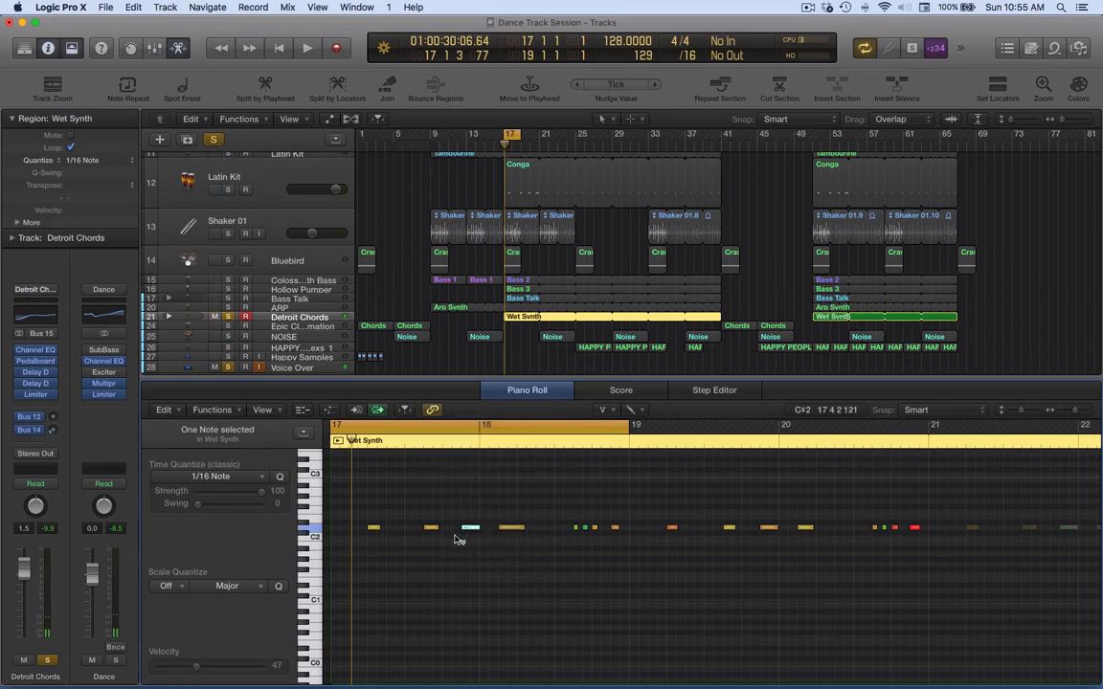
{"action": "key", "text": "space"}
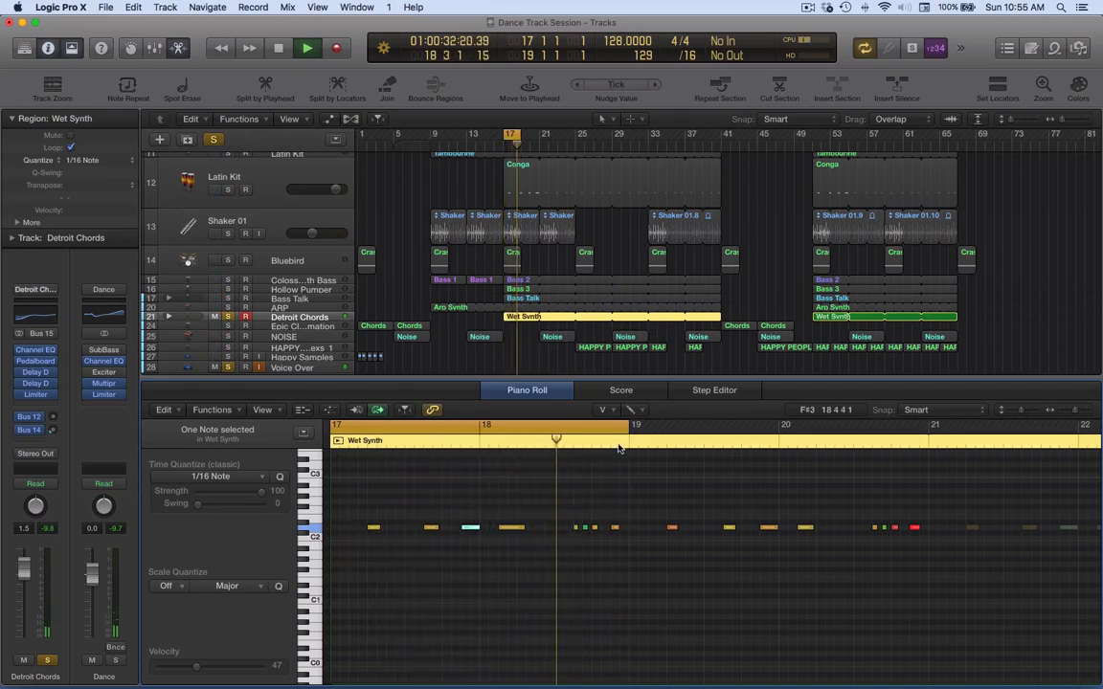
{"action": "key", "text": "space"}
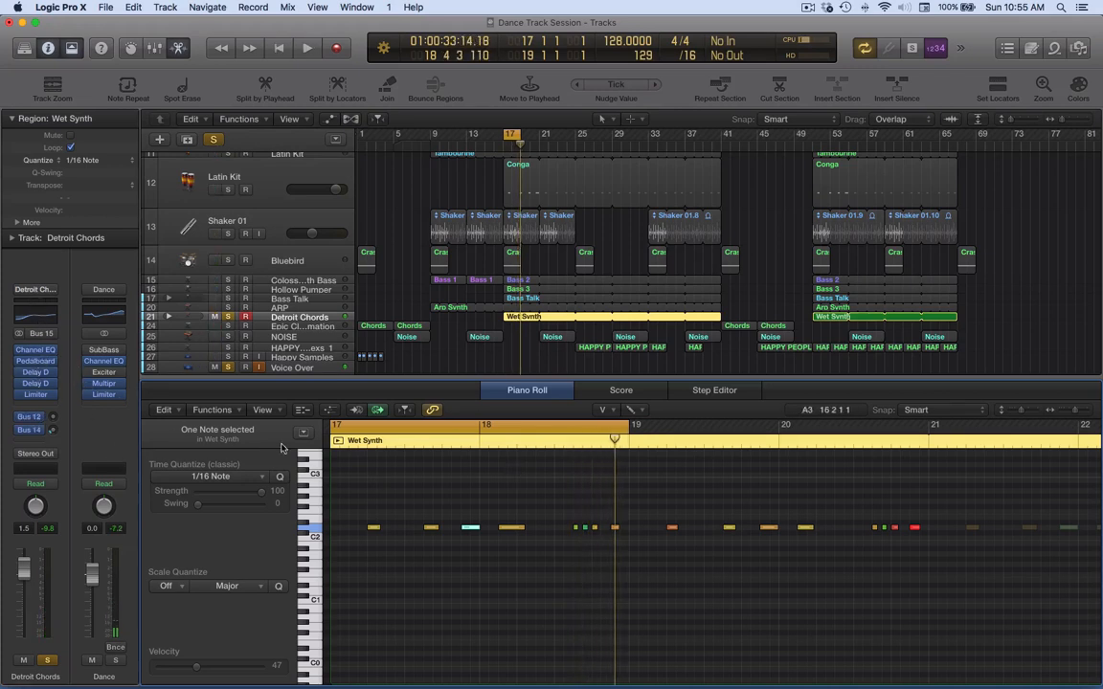
- Expand the Detroit Chords track stack to view its subtracks and collapse it again
{"action": "left_click", "coordinate": [169, 317]}
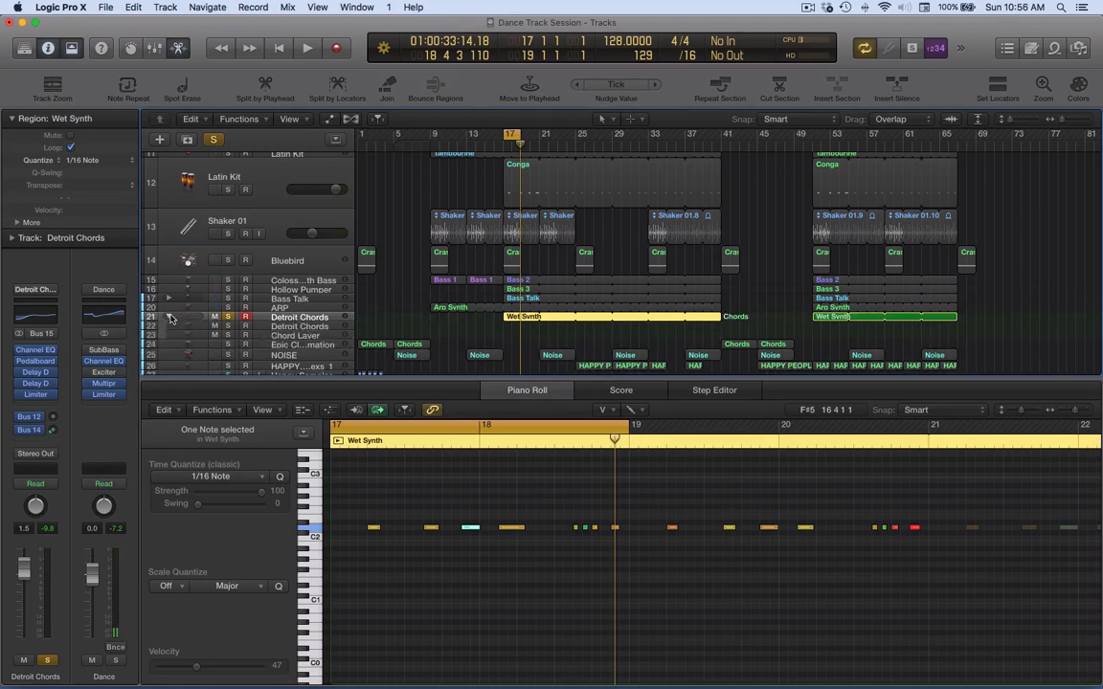
{"action": "left_click", "coordinate": [168, 317]}
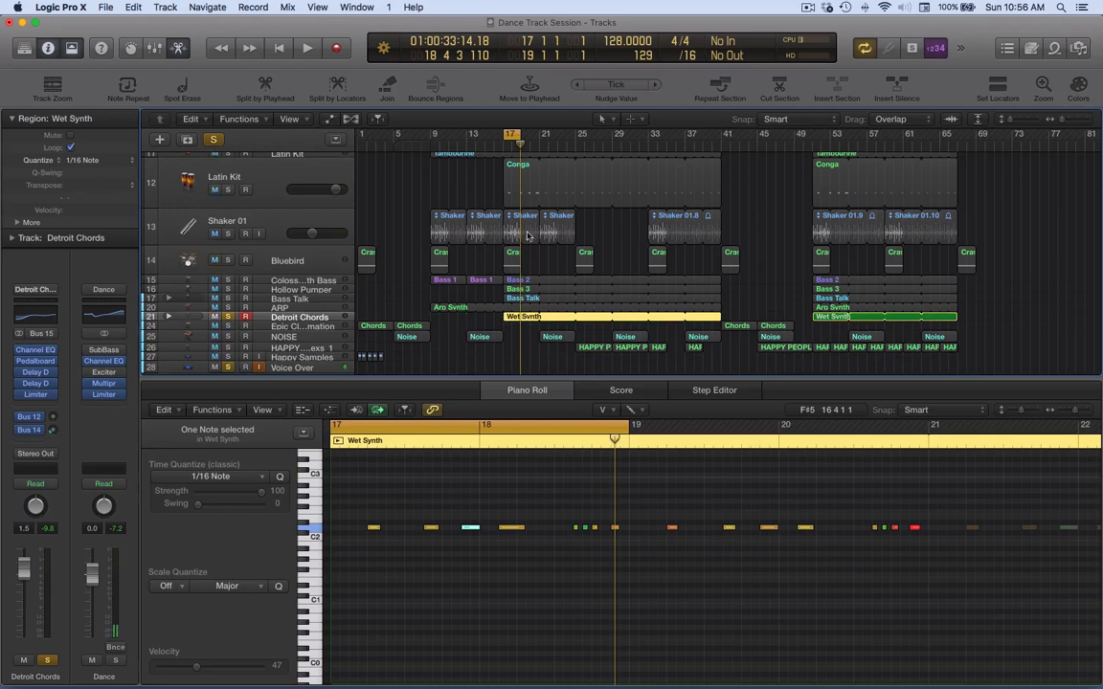
- Extend the cycle range to bar 21 for playback of the Wet Synth region, and shorten it back to bars 17–19
{"action": "mouse_move", "coordinate": [517, 141]}
{"action": "left_mouse_down"}
{"action": "mouse_move", "coordinate": [542, 140]}
{"action": "mouse_move", "coordinate": [532, 141]}
{"action": "left_mouse_up"}
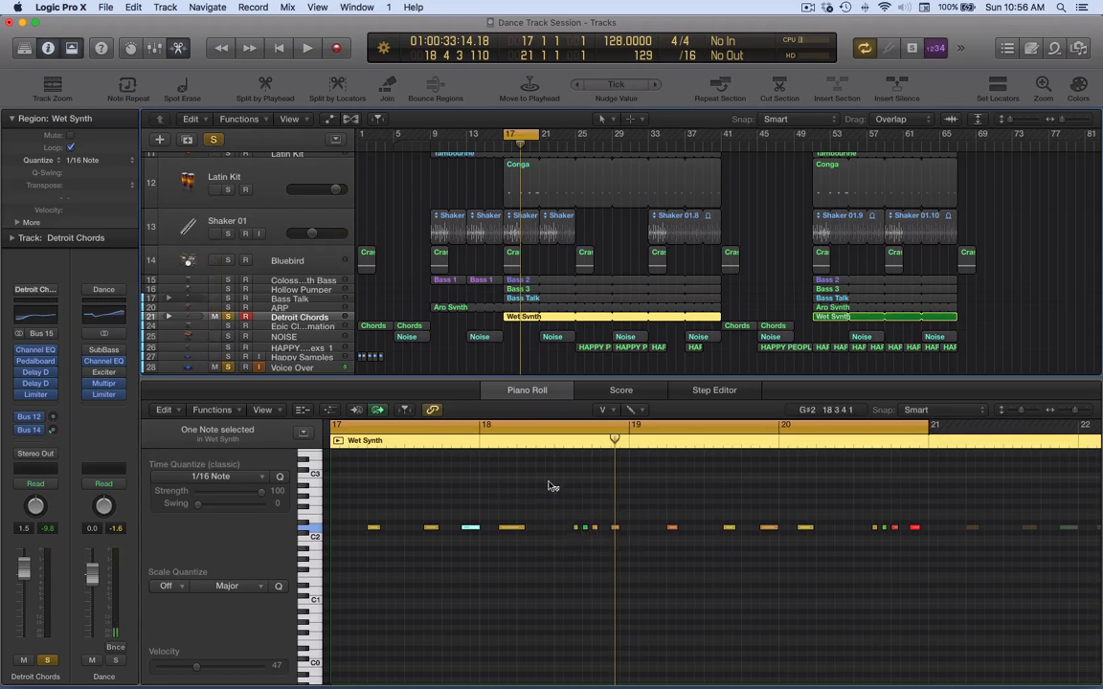
{"action": "key", "text": "space"}
{"action": "left_click", "coordinate": [927, 427]}
{"action": "left_click_drag", "start_coordinate": [927, 427], "coordinate": [650, 578]}
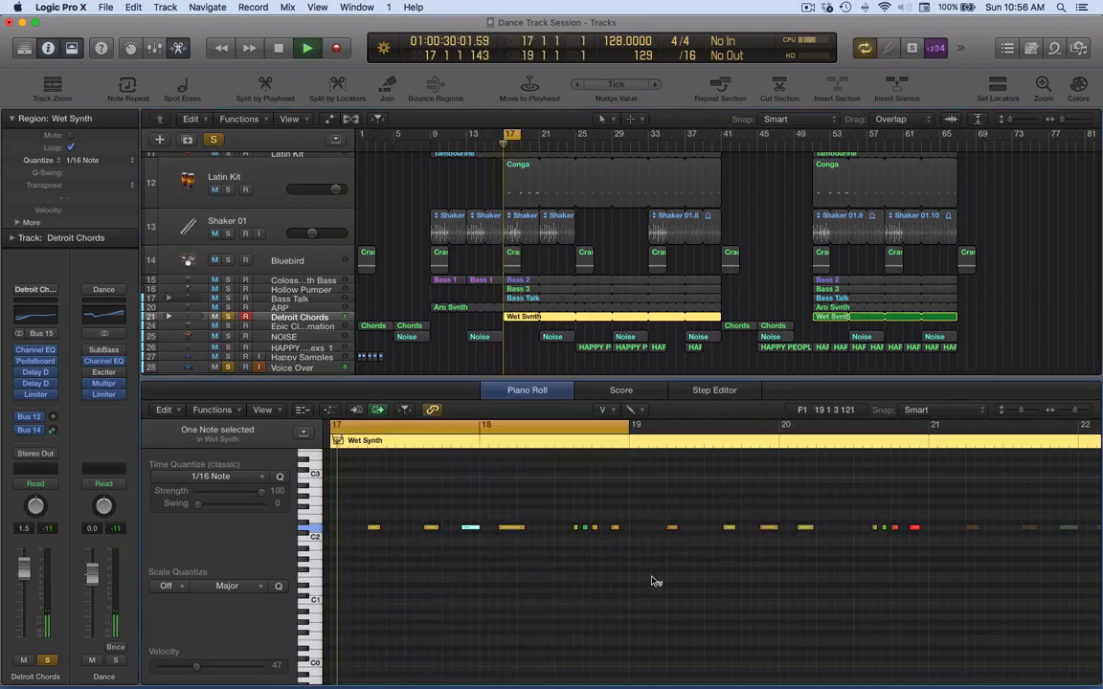
- Solo the ARP track and all drum and bass tracks from Analog Circuits through Bass Talk during playback
{"action": "left_click", "coordinate": [228, 308]}
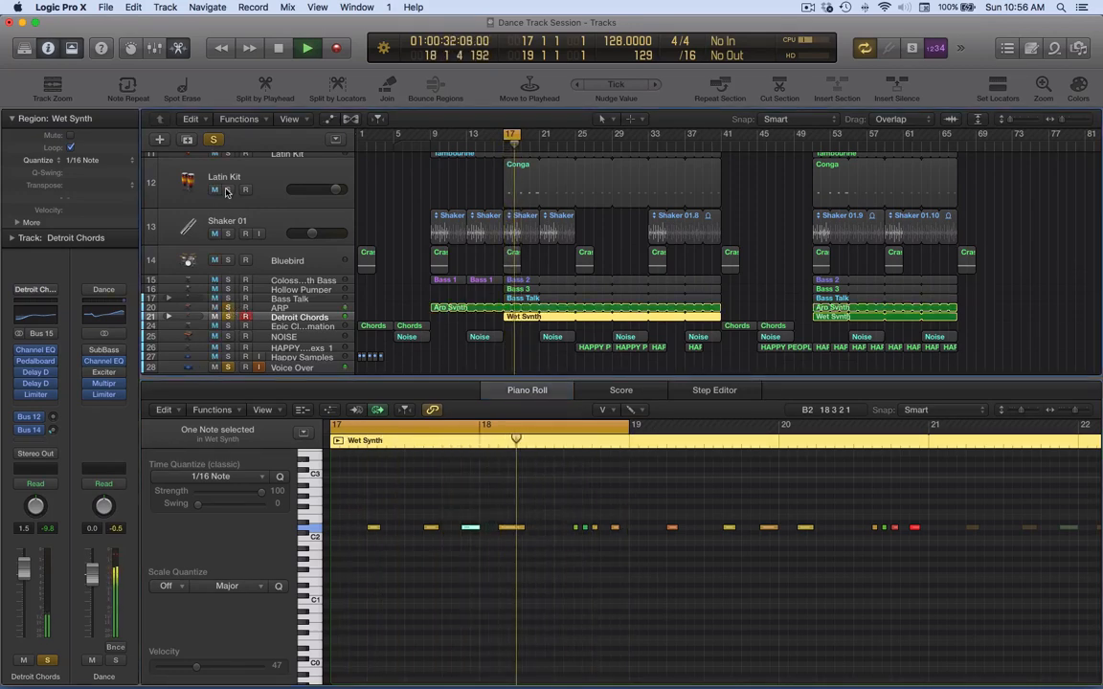
{"action": "scroll", "coordinate": [230, 170], "scroll_direction": "up", "scroll_amount": 3}
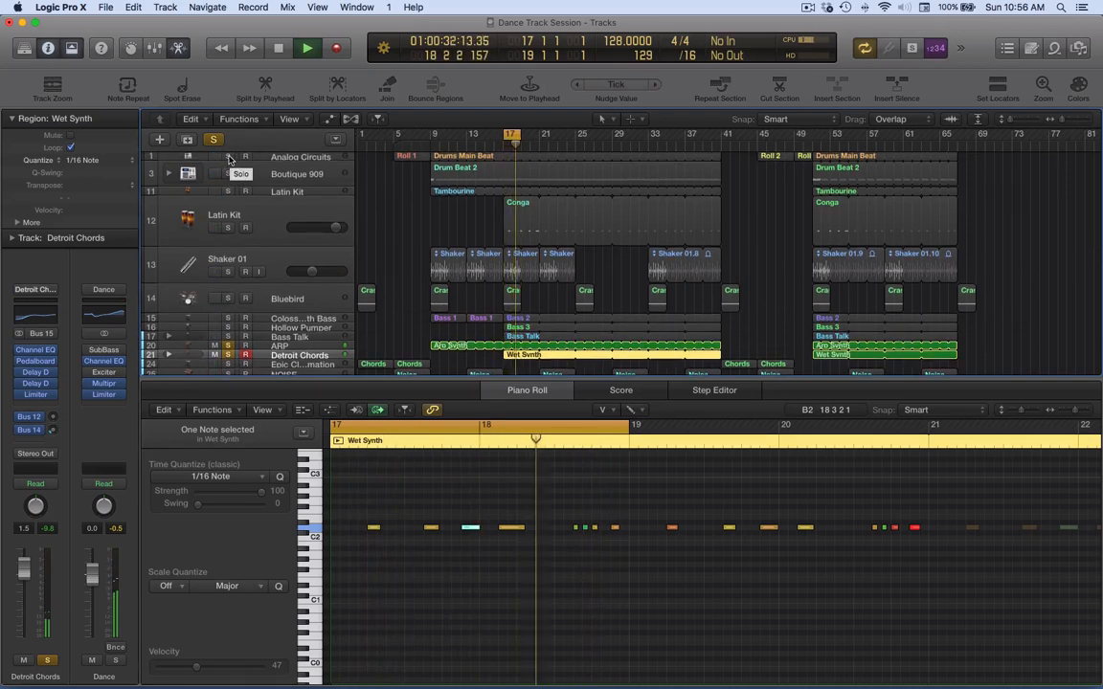
{"action": "left_click_drag", "start_coordinate": [228, 158], "coordinate": [228, 337]}
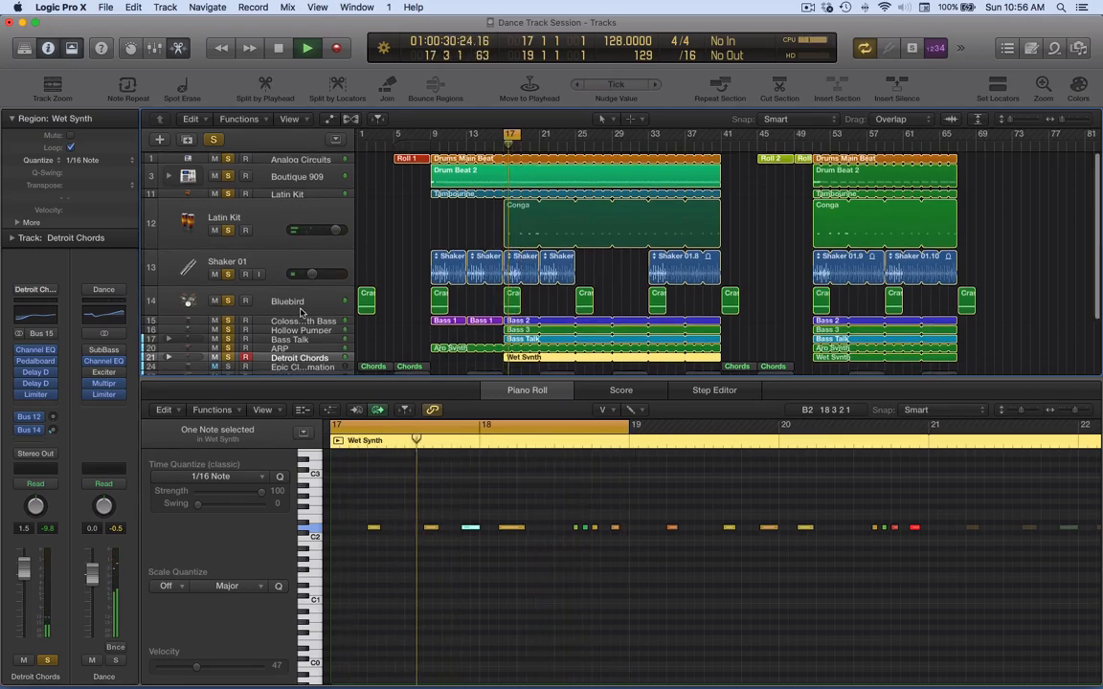
{"action": "scroll", "coordinate": [299, 312], "scroll_direction": "down", "scroll_amount": 3}
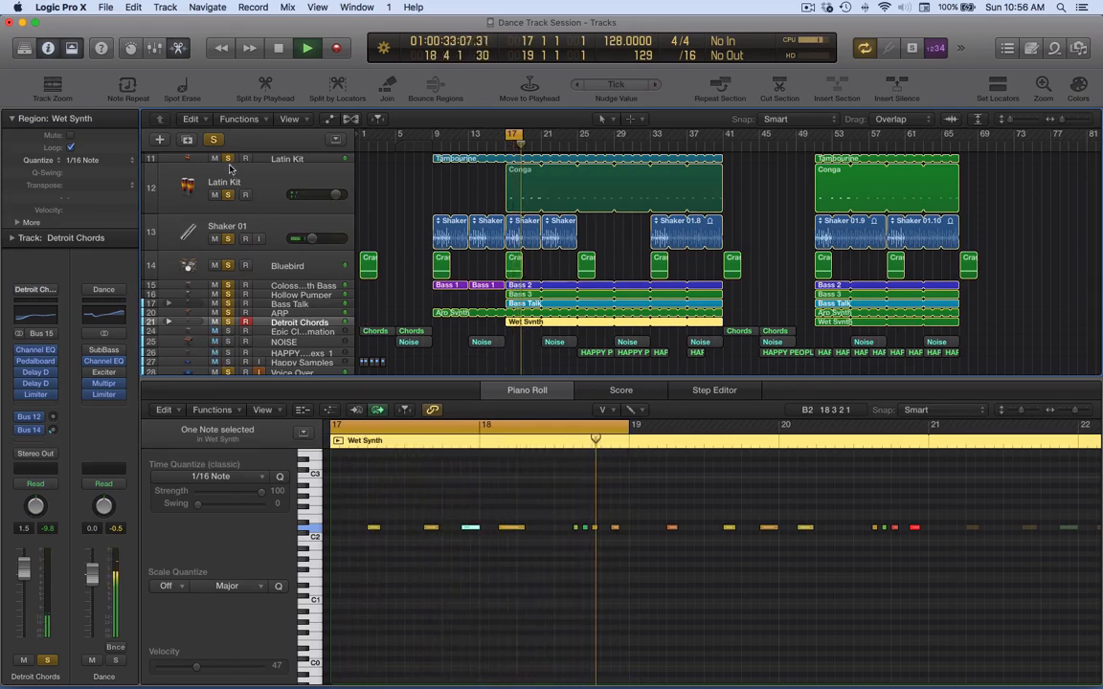
- Stop playback, clear all track solos, and set the cycle range to bars 1–5
{"action": "key", "text": "space"}
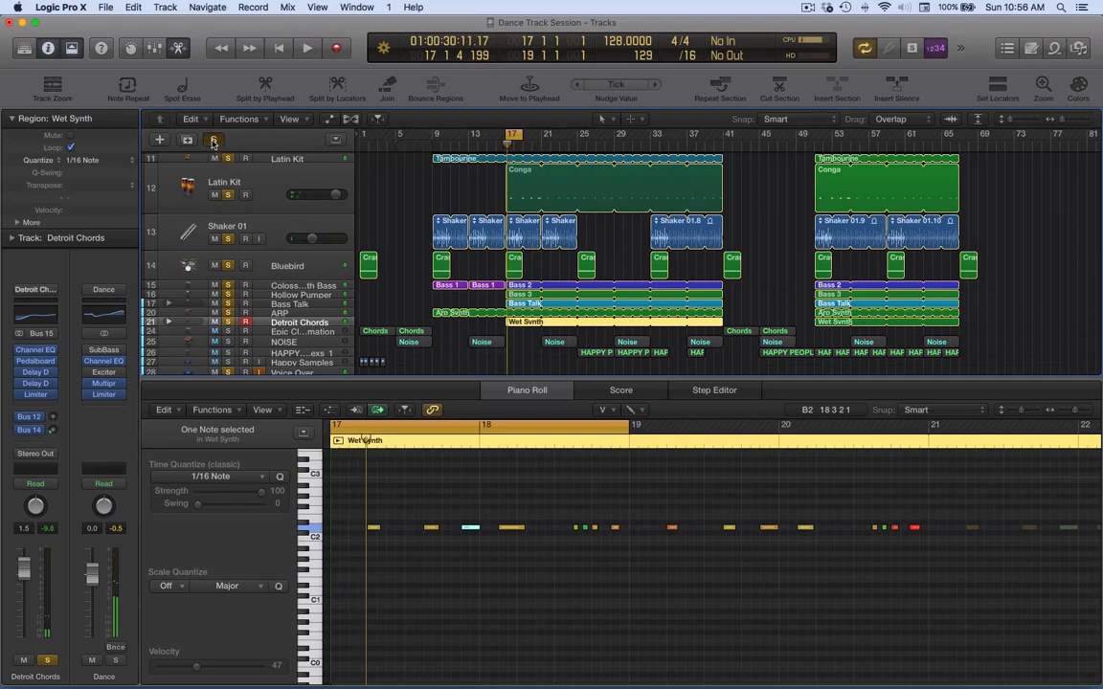
{"action": "left_click", "coordinate": [213, 141]}
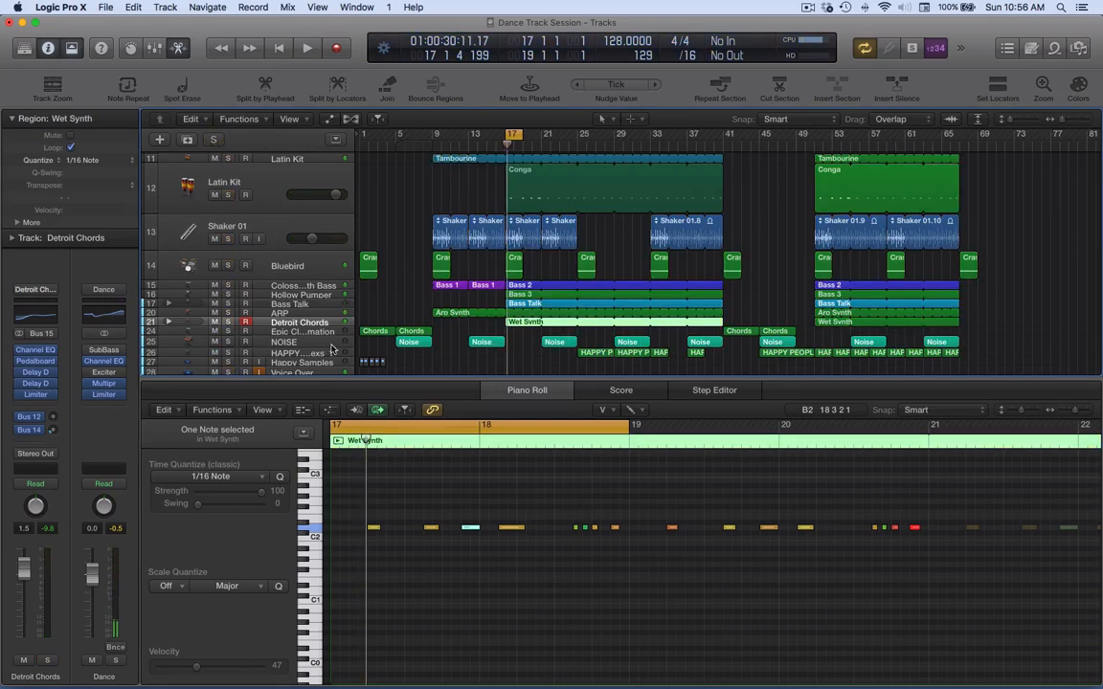
{"action": "left_click_drag", "start_coordinate": [362, 135], "coordinate": [397, 141]}
- Show the Epic Cloud Formation track's first Chords region in the Piano Roll and slightly increase that track's height
{"action": "left_click", "coordinate": [375, 331]}
{"action": "left_click", "coordinate": [310, 333]}
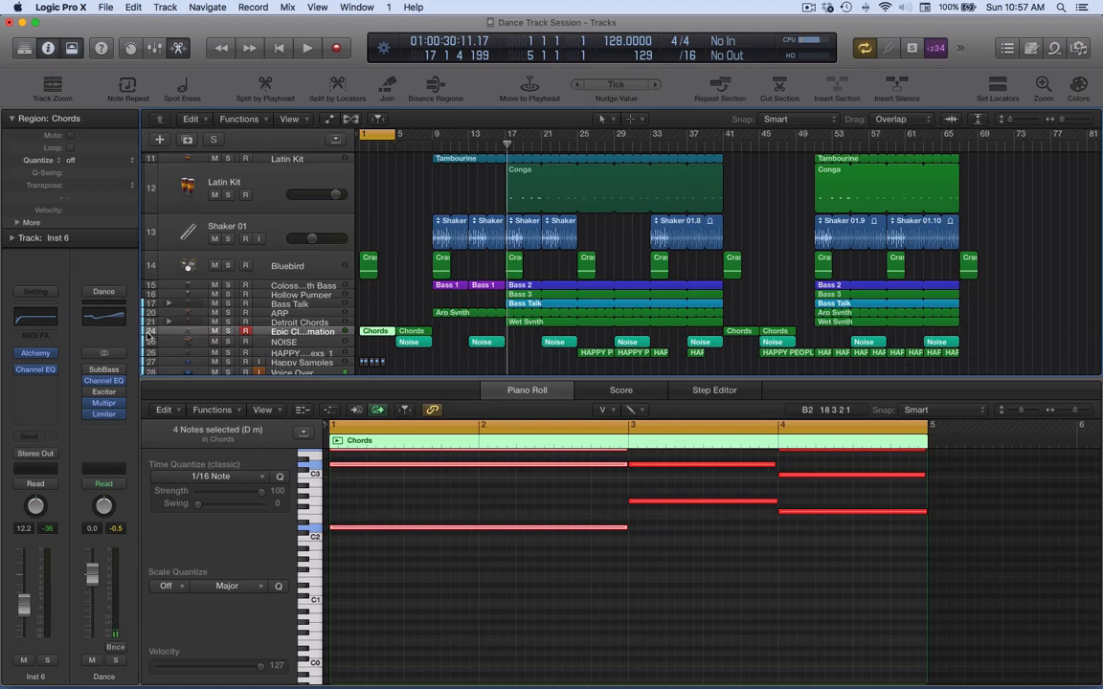
{"action": "mouse_move", "coordinate": [148, 337]}
{"action": "left_mouse_down"}
{"action": "mouse_move", "coordinate": [148, 355]}
{"action": "mouse_move", "coordinate": [148, 343]}
{"action": "left_mouse_up"}
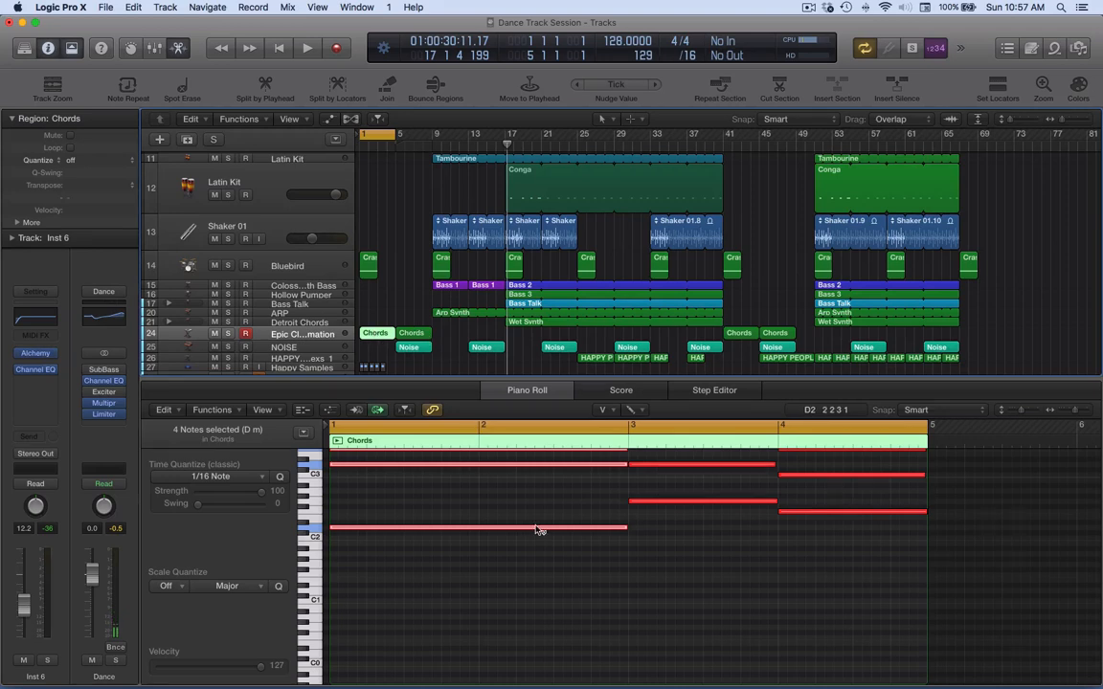
{"action": "scroll", "coordinate": [538, 529], "scroll_direction": "up", "scroll_amount": 3}
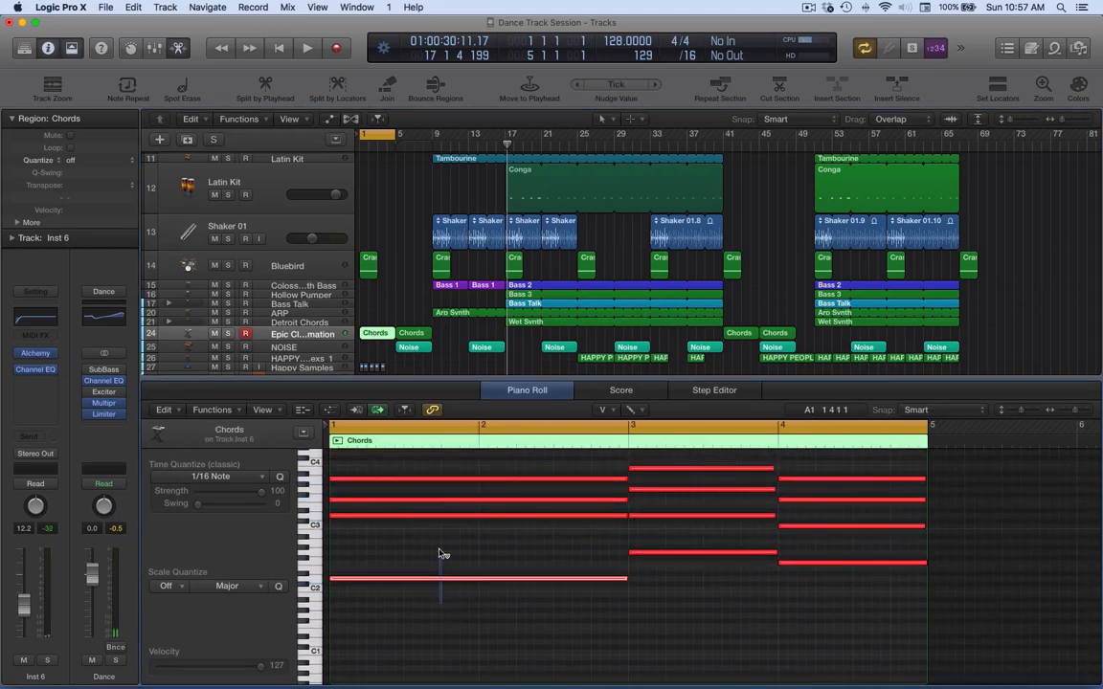
- Switch the Piano Roll to the Pointer tool and select the three upper notes of the first chord
{"action": "left_click_drag", "start_coordinate": [393, 534], "coordinate": [398, 476]}
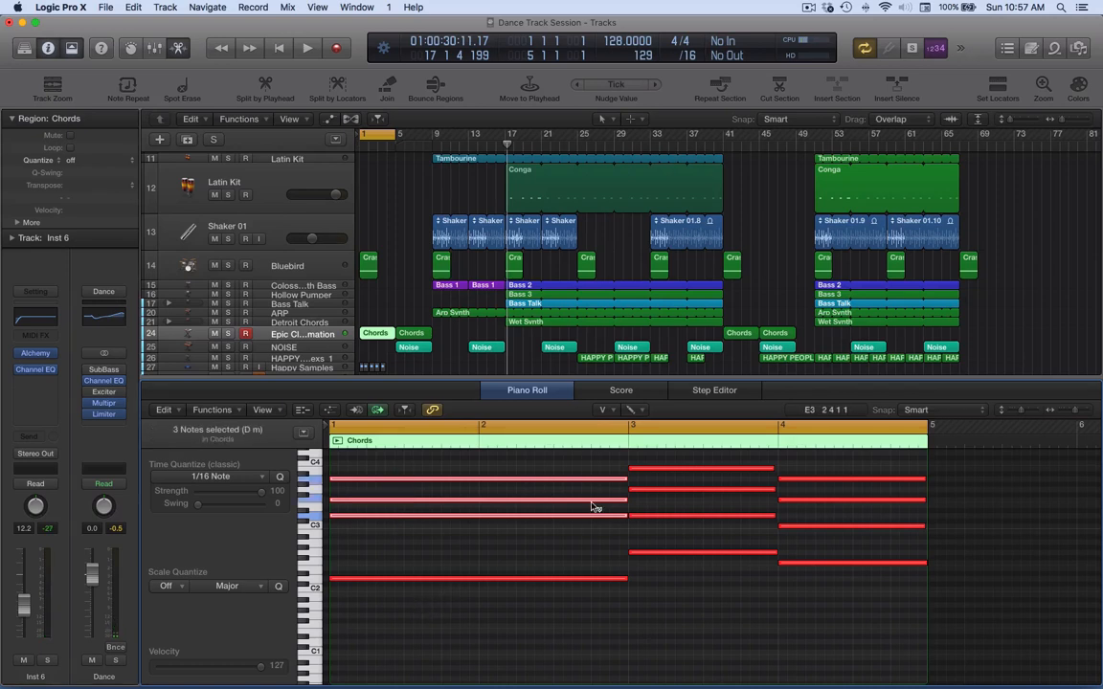
{"action": "key", "text": "t"}
{"action": "key", "text": "t"}
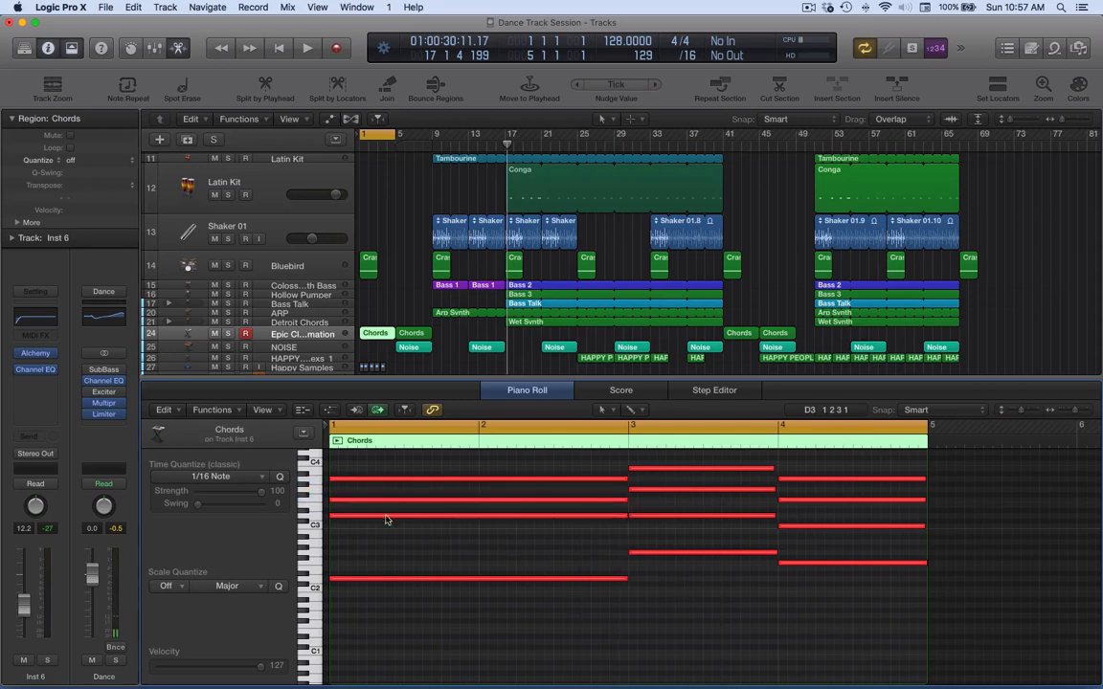
{"action": "left_click", "coordinate": [369, 479]}
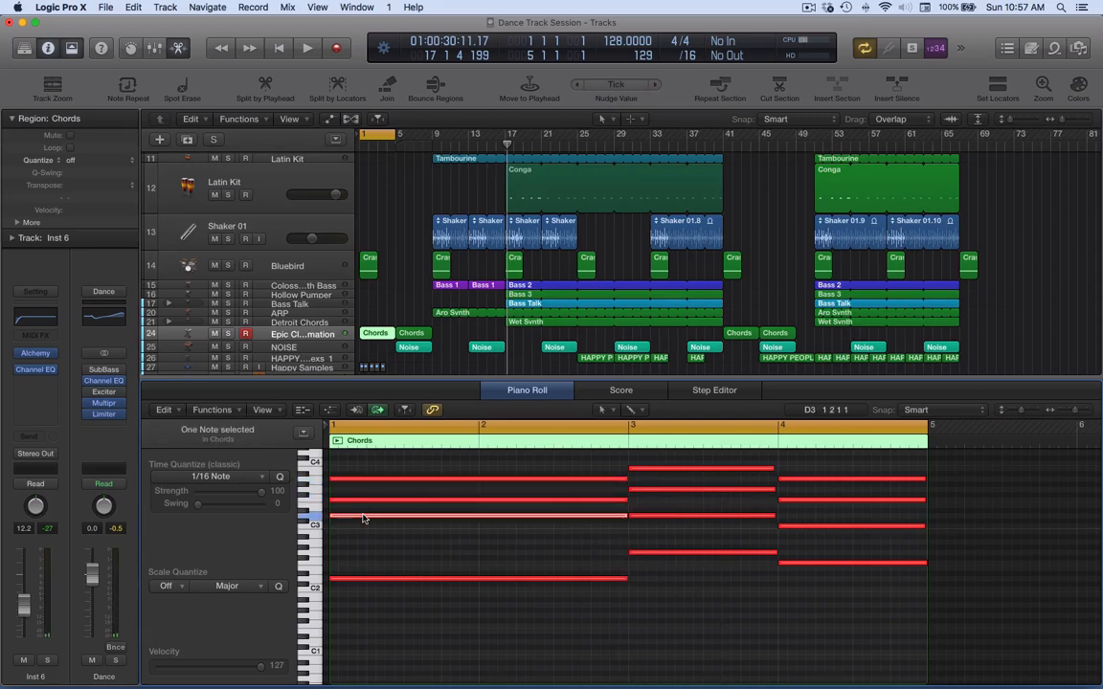
{"action": "left_click", "coordinate": [369, 522]}
{"action": "left_click_drag", "start_coordinate": [372, 531], "coordinate": [374, 485]}
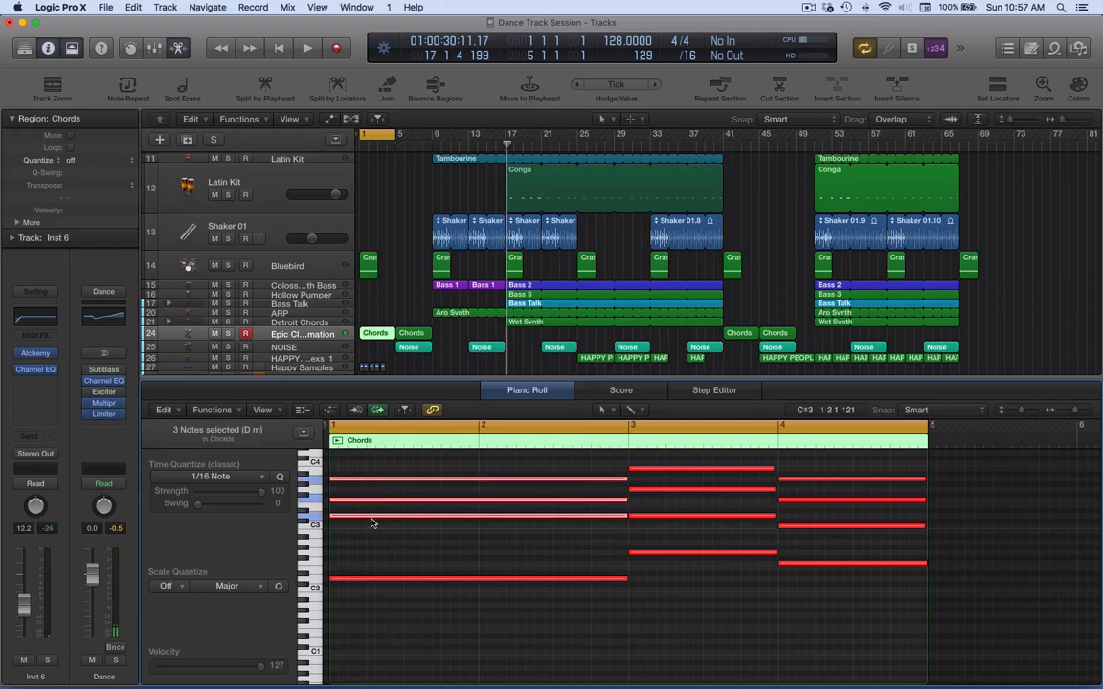
- Play the start of the Chords region and audition the upper notes of the chords in bars 3 and 4 individually
{"action": "key", "text": "shift+space"}
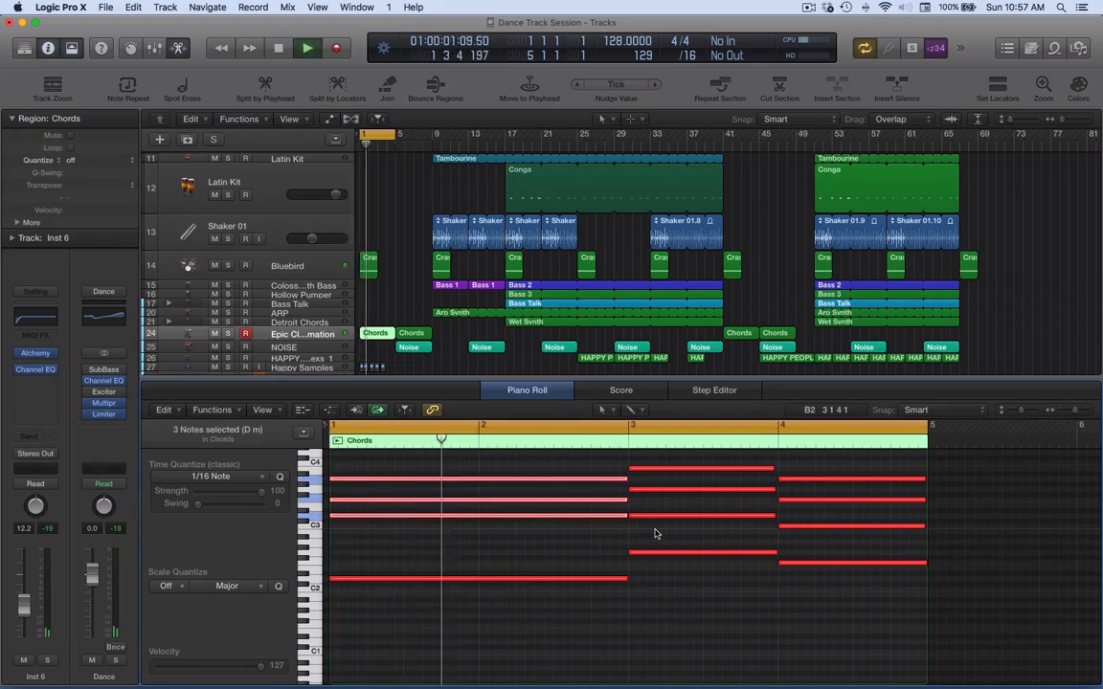
{"action": "left_click", "coordinate": [658, 492]}
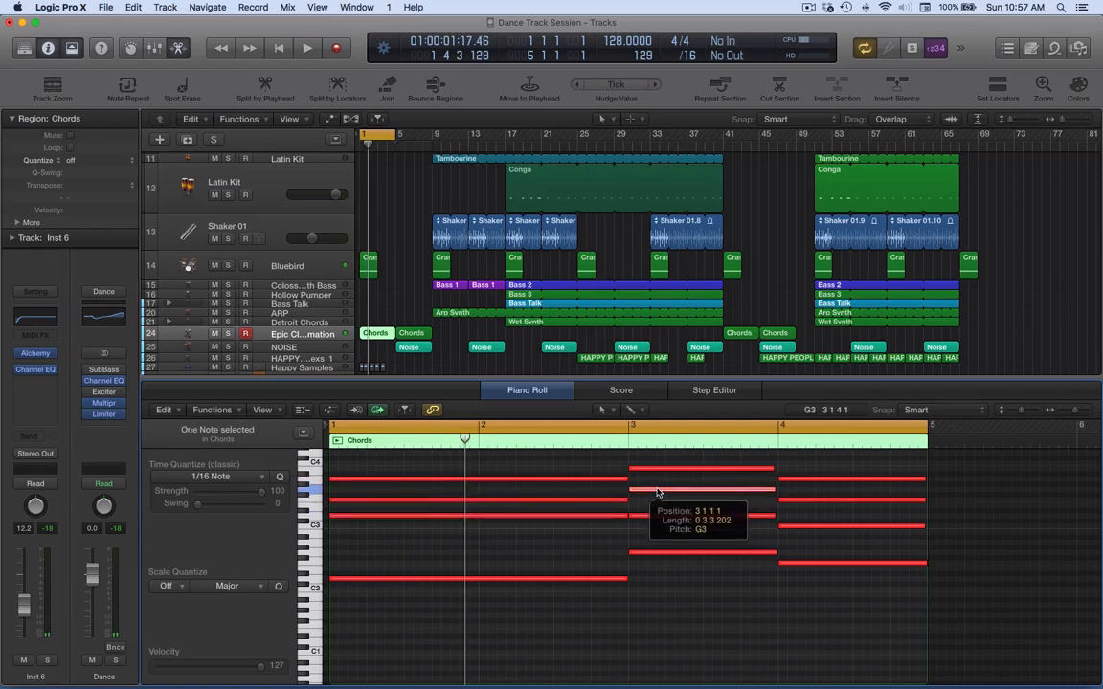
{"action": "left_click_drag", "start_coordinate": [657, 492], "coordinate": [657, 475]}
{"action": "left_click", "coordinate": [657, 516]}
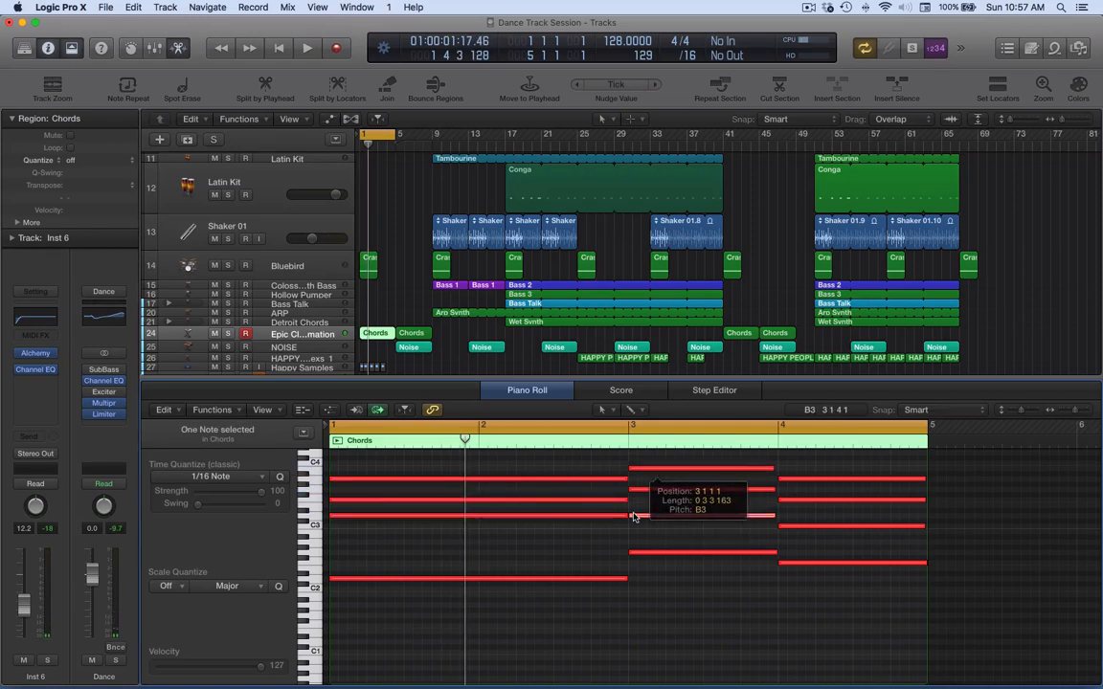
{"action": "left_click", "coordinate": [801, 500]}
{"action": "left_click", "coordinate": [800, 500]}
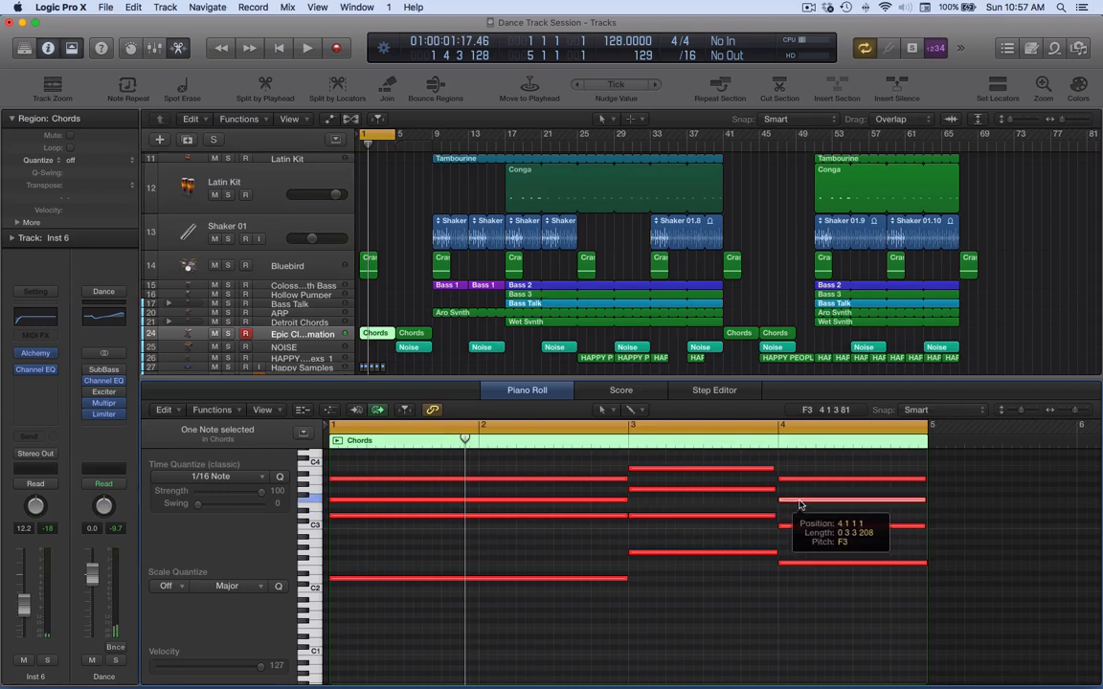
{"action": "left_click", "coordinate": [801, 480]}
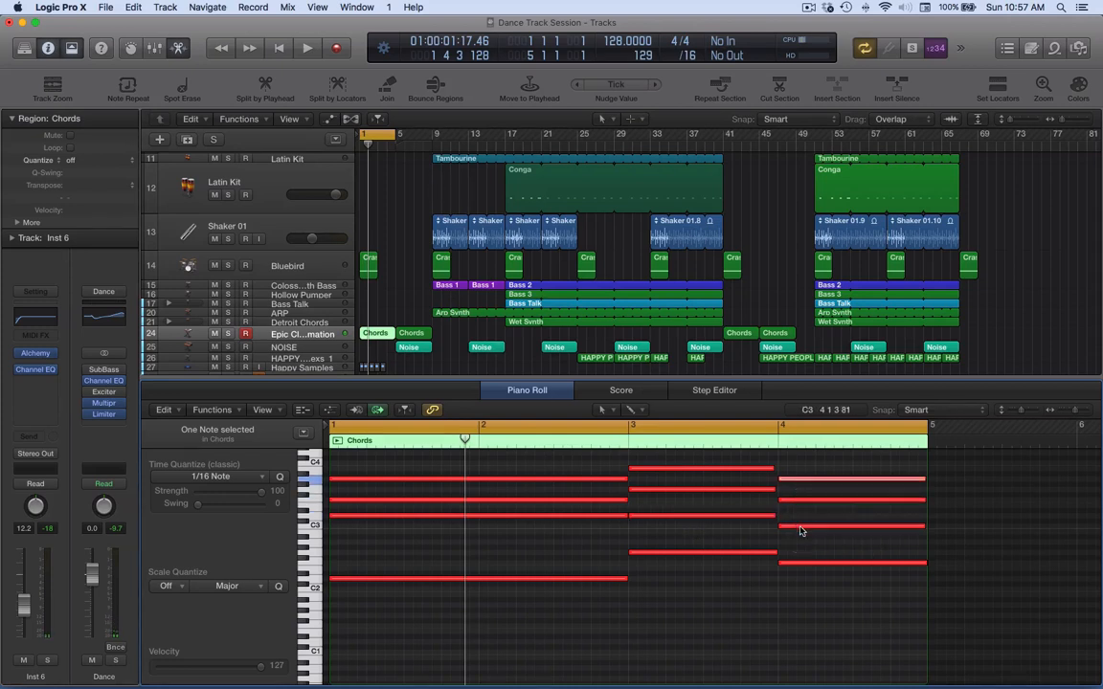
{"action": "left_click", "coordinate": [801, 526]}
- Play the chord progression through the cycle, and audition the lowest note of each of the three chords
{"action": "key", "text": "space"}
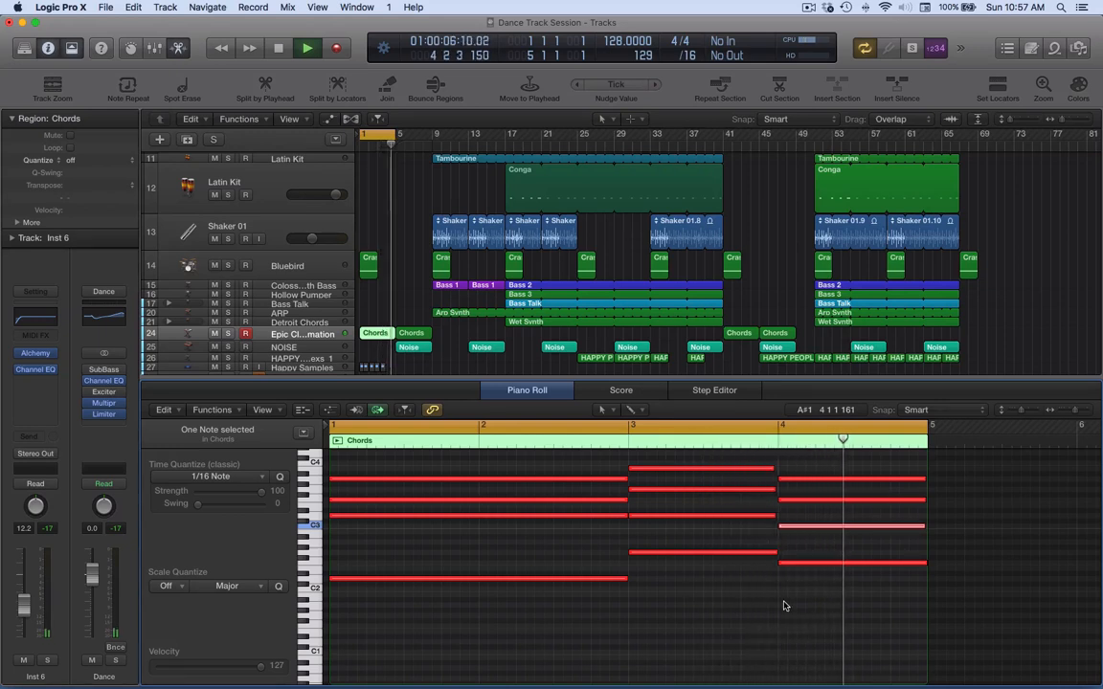
{"action": "key", "text": "space"}
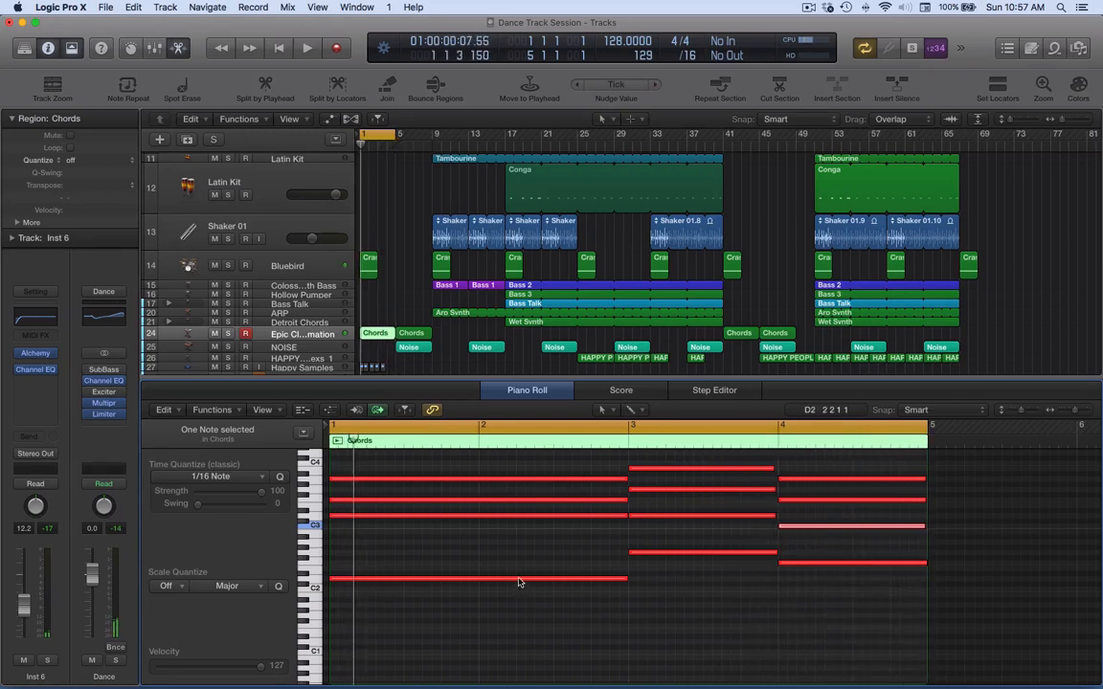
{"action": "left_click", "coordinate": [519, 579]}
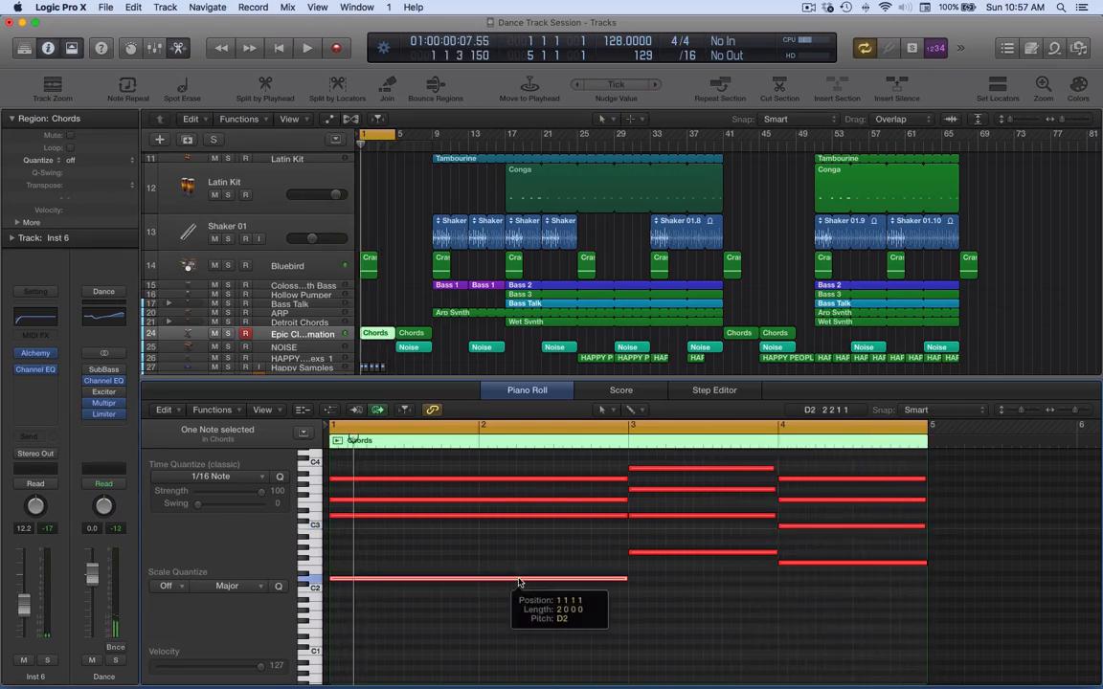
{"action": "left_click", "coordinate": [670, 553]}
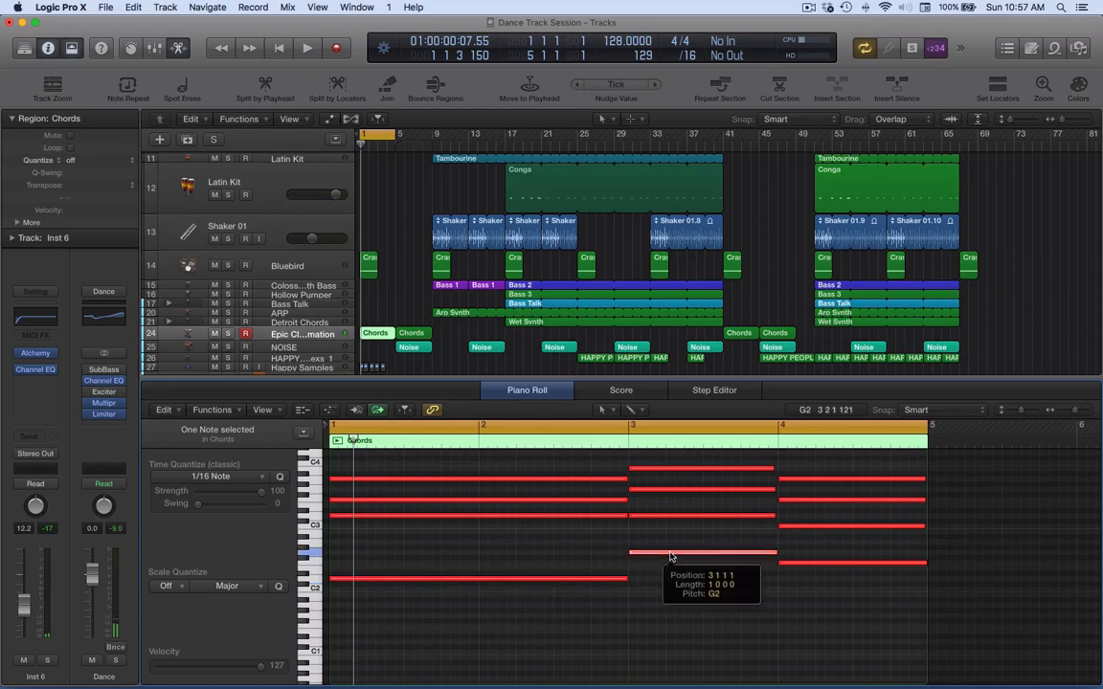
{"action": "left_click", "coordinate": [824, 565]}
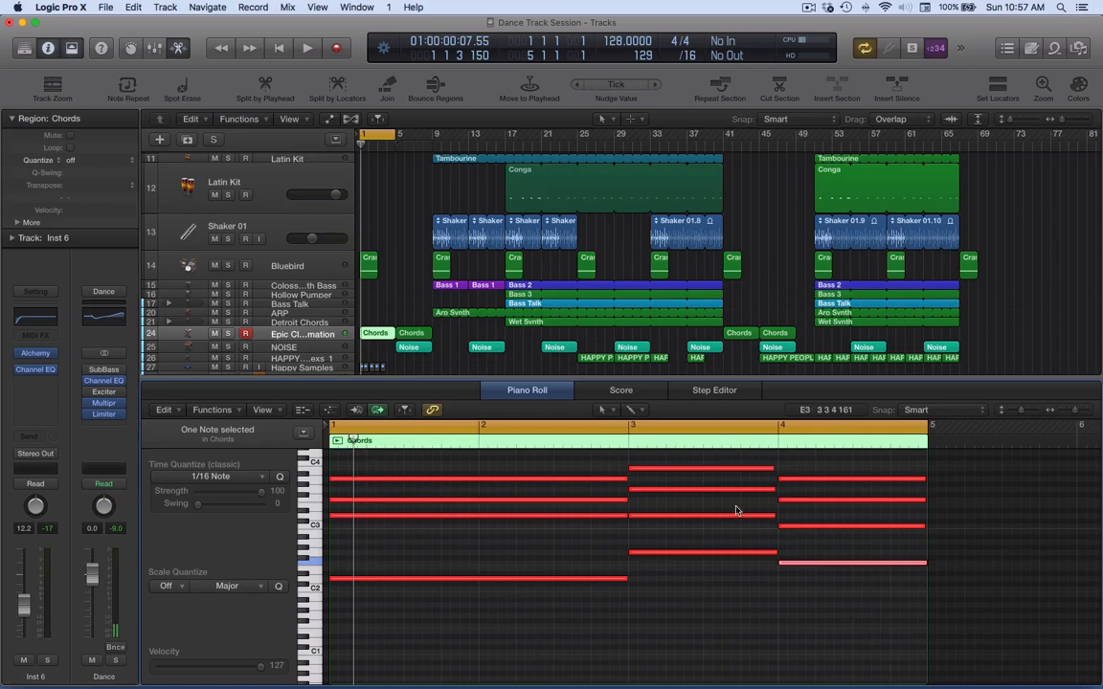
- Select the second Chords region on the Epic Cloud Formation track and turn cycle mode off
{"action": "left_click", "coordinate": [414, 335]}
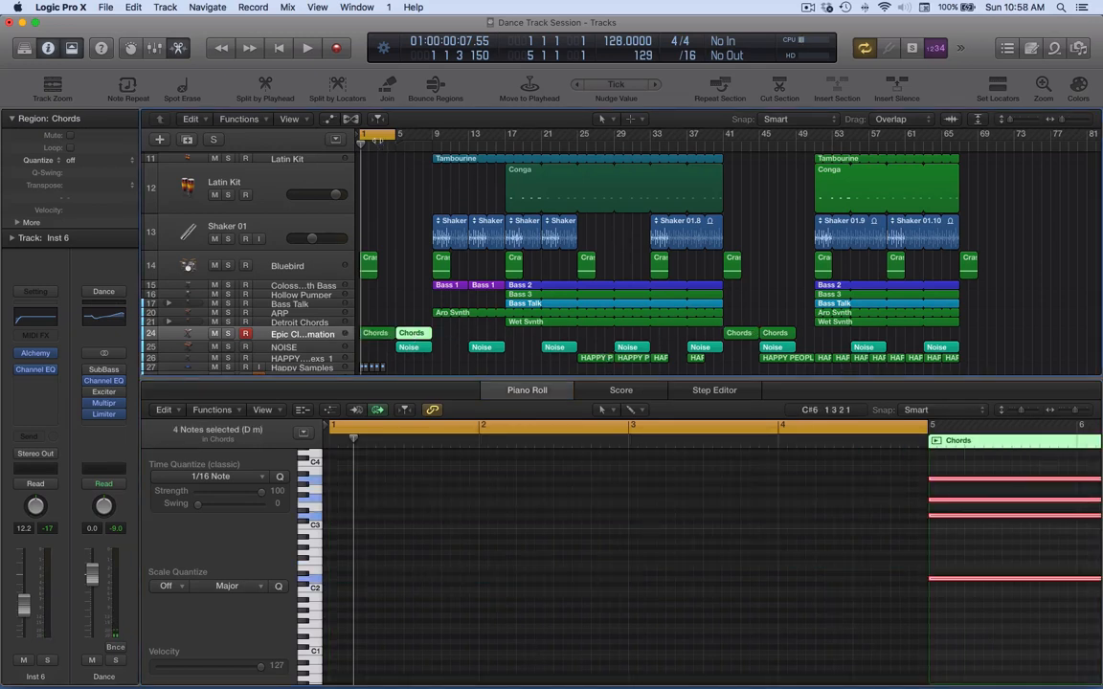
{"action": "key", "text": "c"}
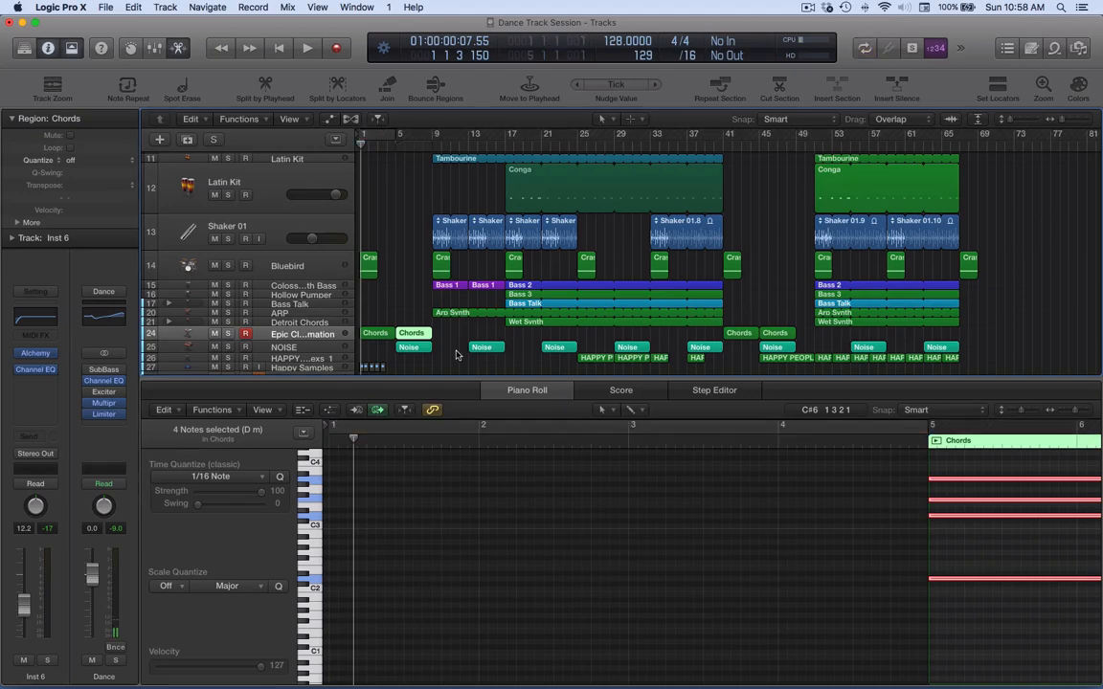
- Solo the NOISE and Voice Over tracks, select the first Noise region, and set the cycle range to bars 5–9
{"action": "scroll", "coordinate": [455, 355], "scroll_direction": "down", "scroll_amount": 2}
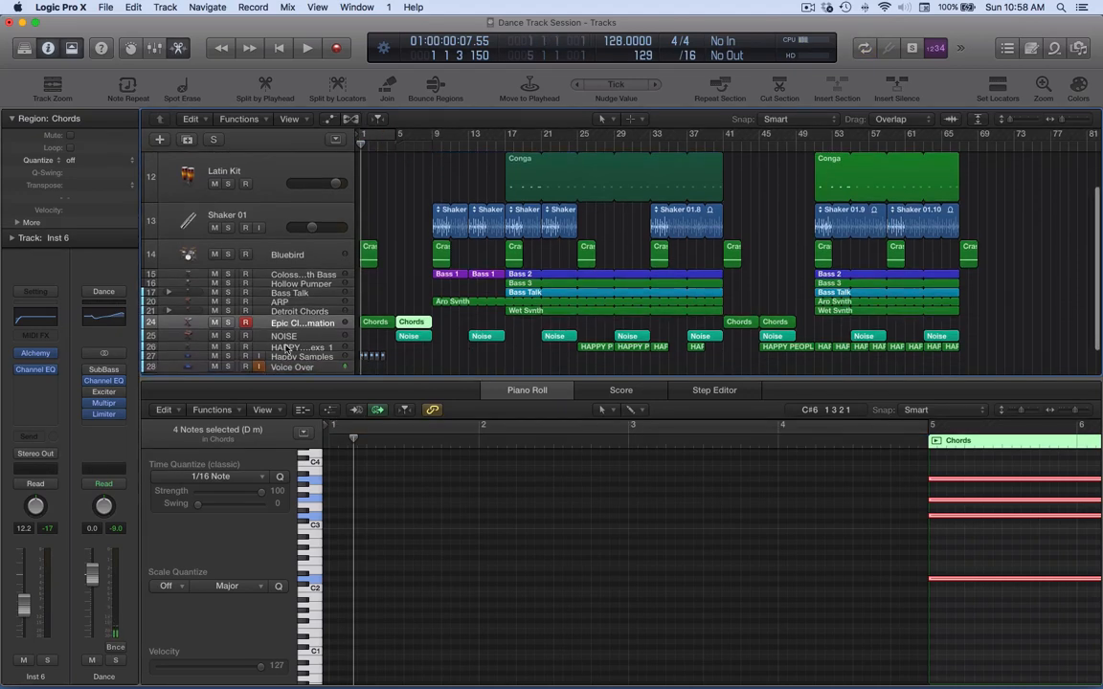
{"action": "left_click", "coordinate": [228, 336]}
{"action": "left_click", "coordinate": [228, 367]}
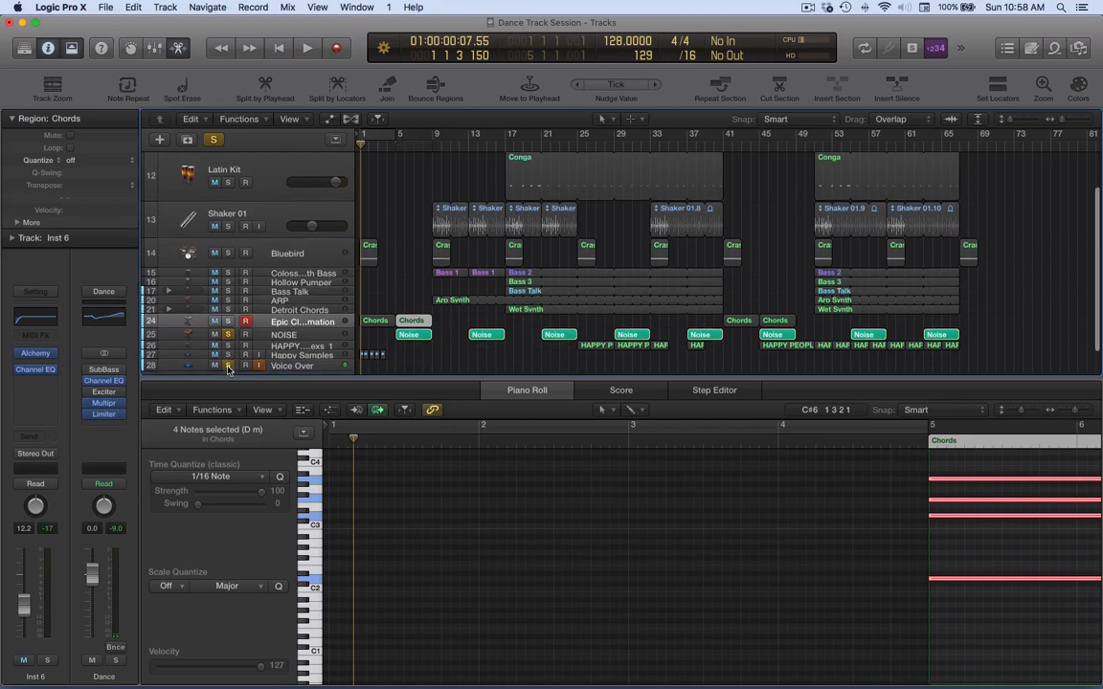
{"action": "left_click", "coordinate": [409, 335]}
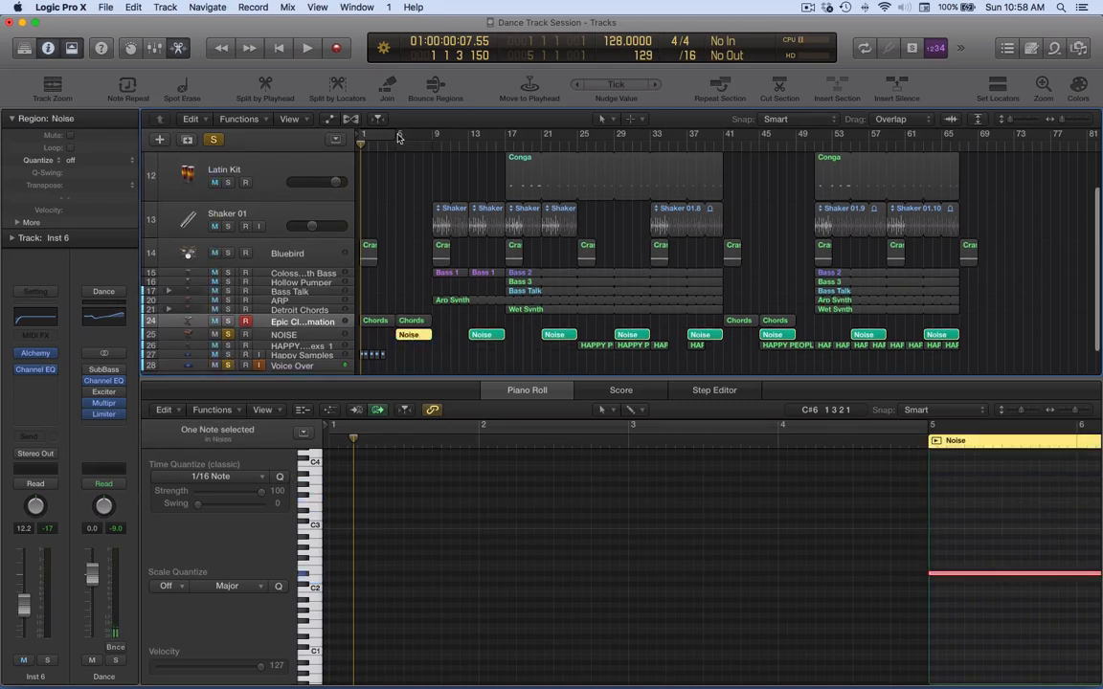
{"action": "left_click_drag", "start_coordinate": [398, 139], "coordinate": [433, 138]}
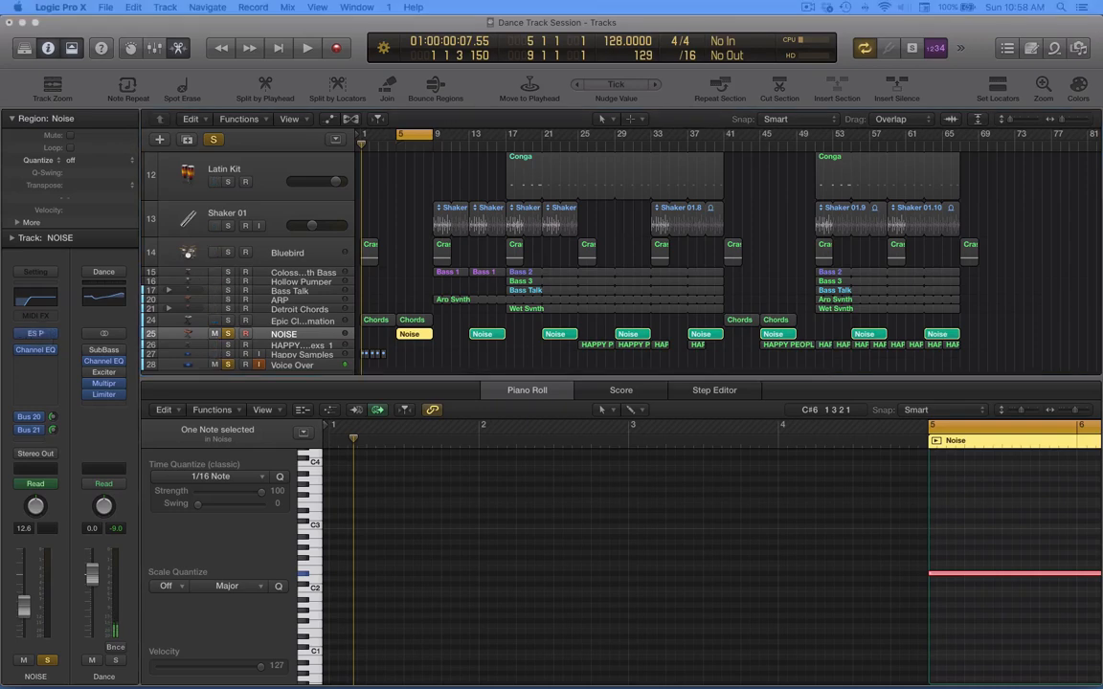
- Open the NOISE track's ES P instrument and zoom the Piano Roll out to fit the whole Noise region beside it
{"action": "left_click", "coordinate": [36, 334]}
{"action": "left_click_drag", "start_coordinate": [760, 413], "coordinate": [470, 275]}
{"action": "left_click_drag", "start_coordinate": [318, 25], "coordinate": [611, 428]}
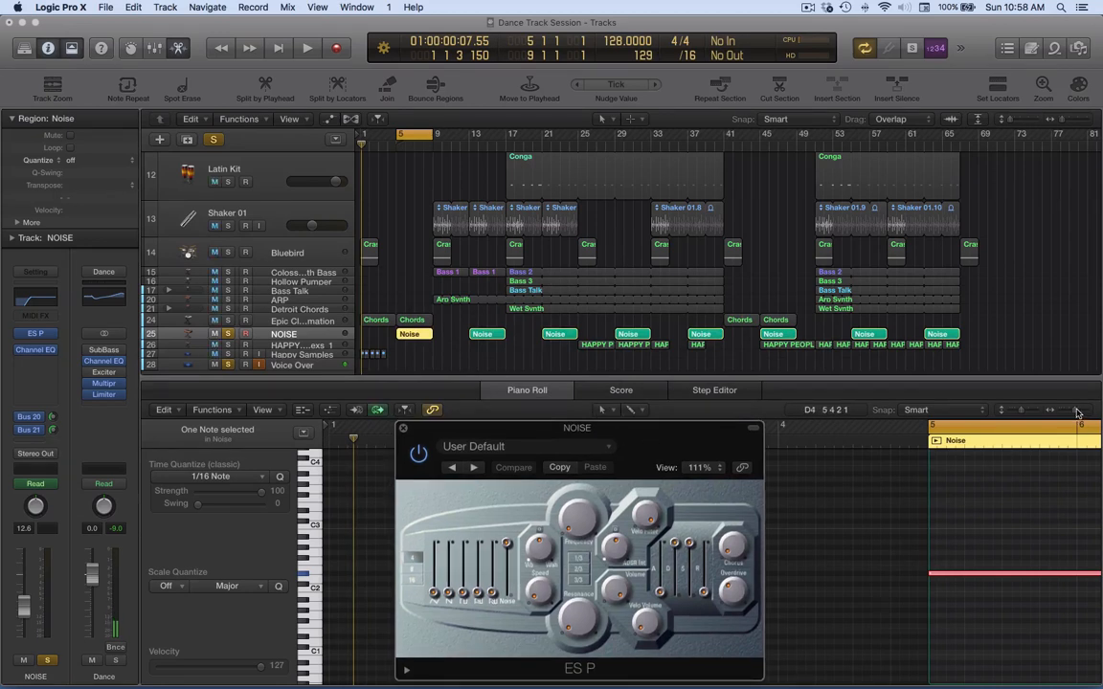
{"action": "left_click_drag", "start_coordinate": [1076, 412], "coordinate": [1073, 414]}
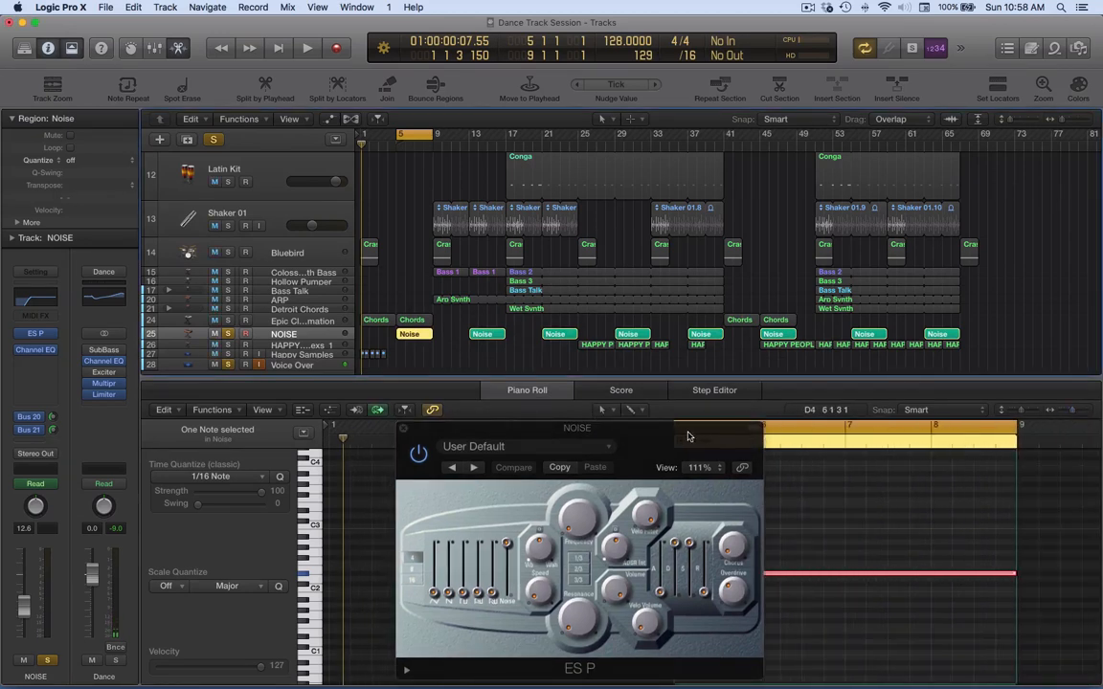
{"action": "left_click_drag", "start_coordinate": [687, 437], "coordinate": [605, 455]}
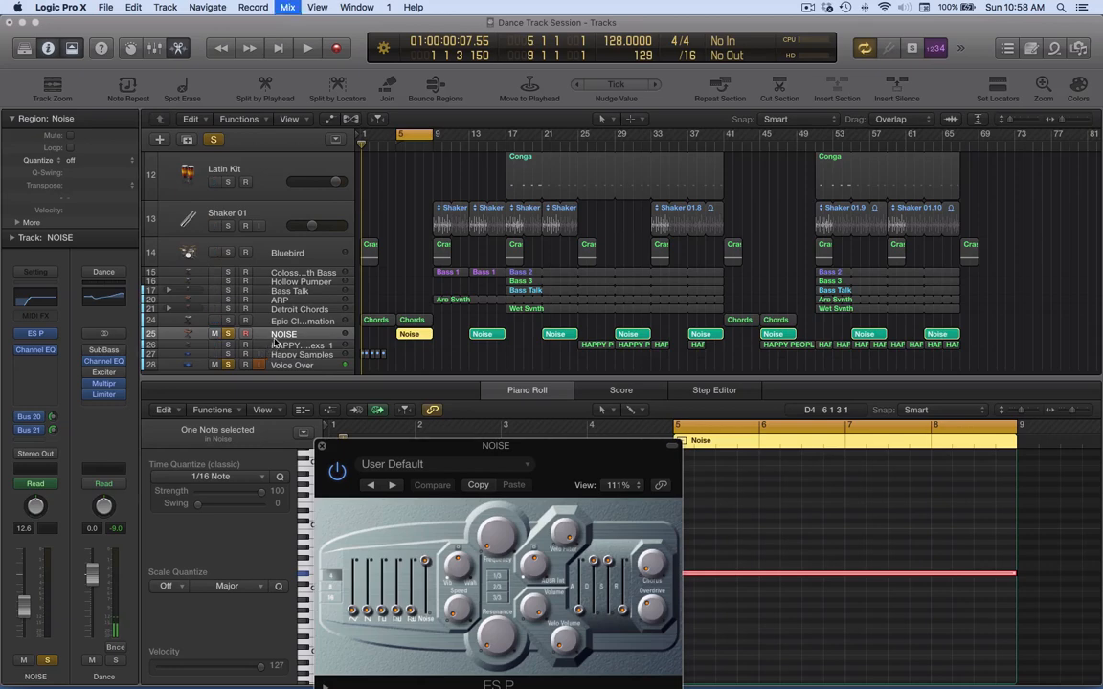
- Show track automation and choose ES P Cutoff as the NOISE track's automation parameter
{"action": "key", "text": "a"}
{"action": "left_click", "coordinate": [299, 346]}
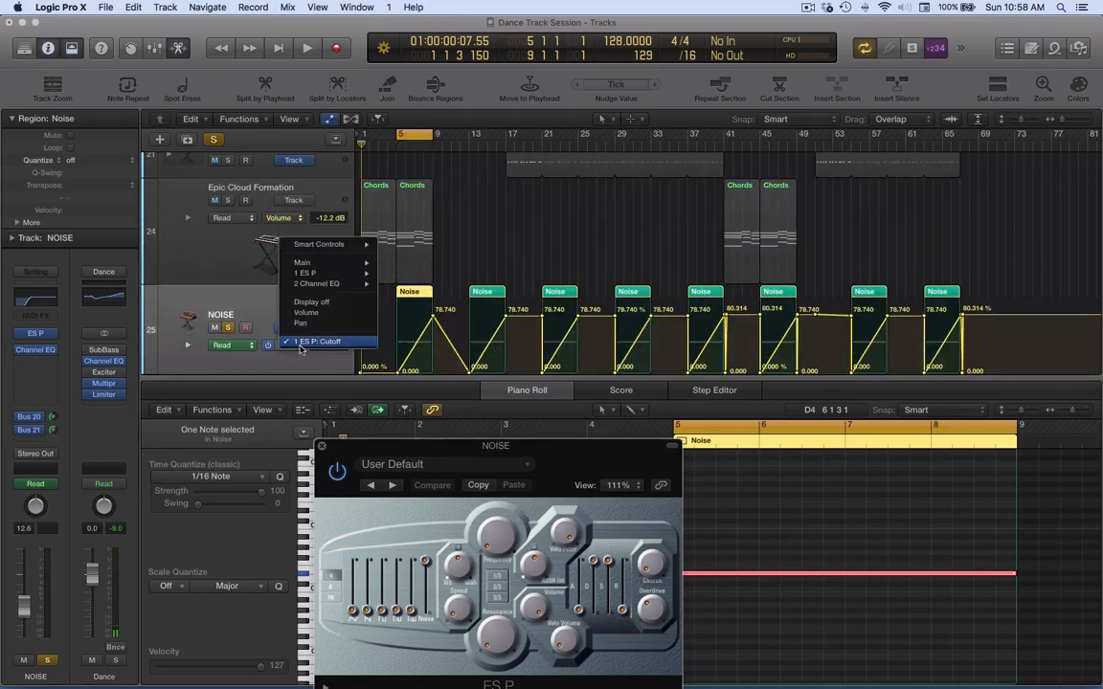
{"action": "mouse_move", "coordinate": [314, 276]}
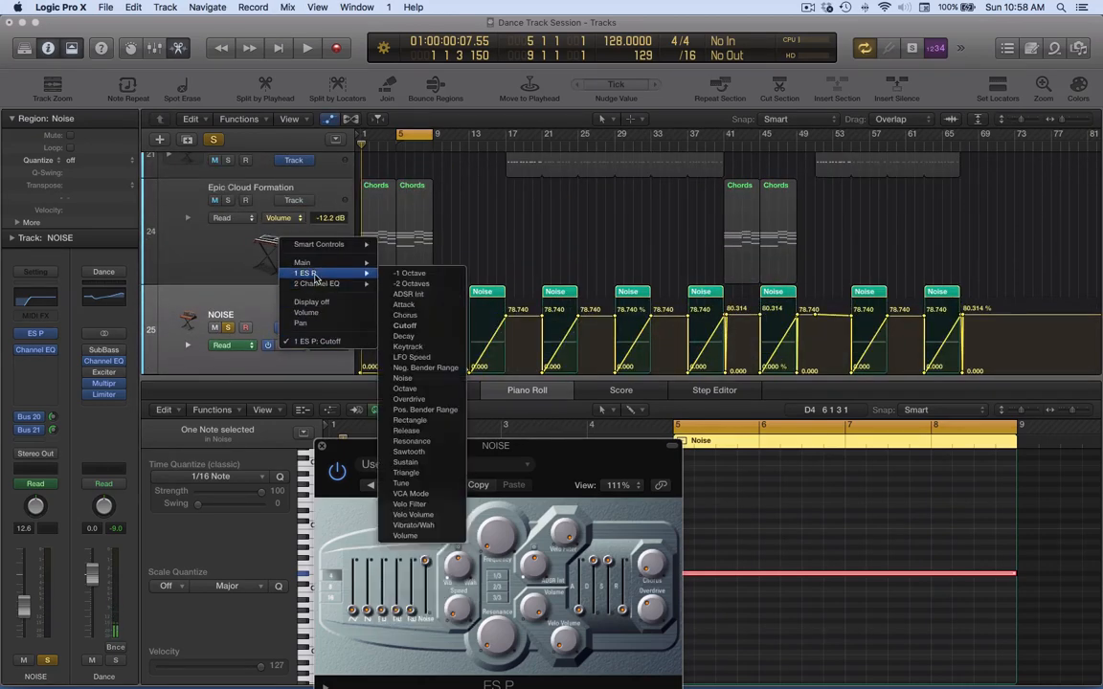
{"action": "left_click", "coordinate": [426, 326]}
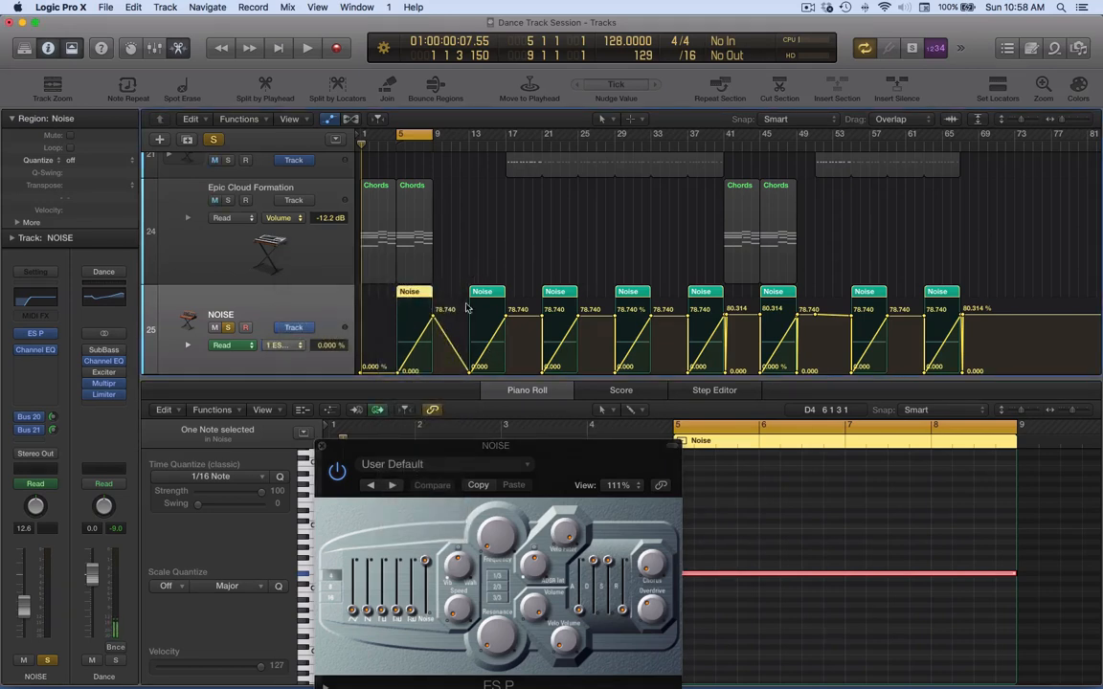
- Play the soloed noise sweeps with cycling off, and clear all solos during playback to hear them in the full mix
{"action": "key", "text": "space"}
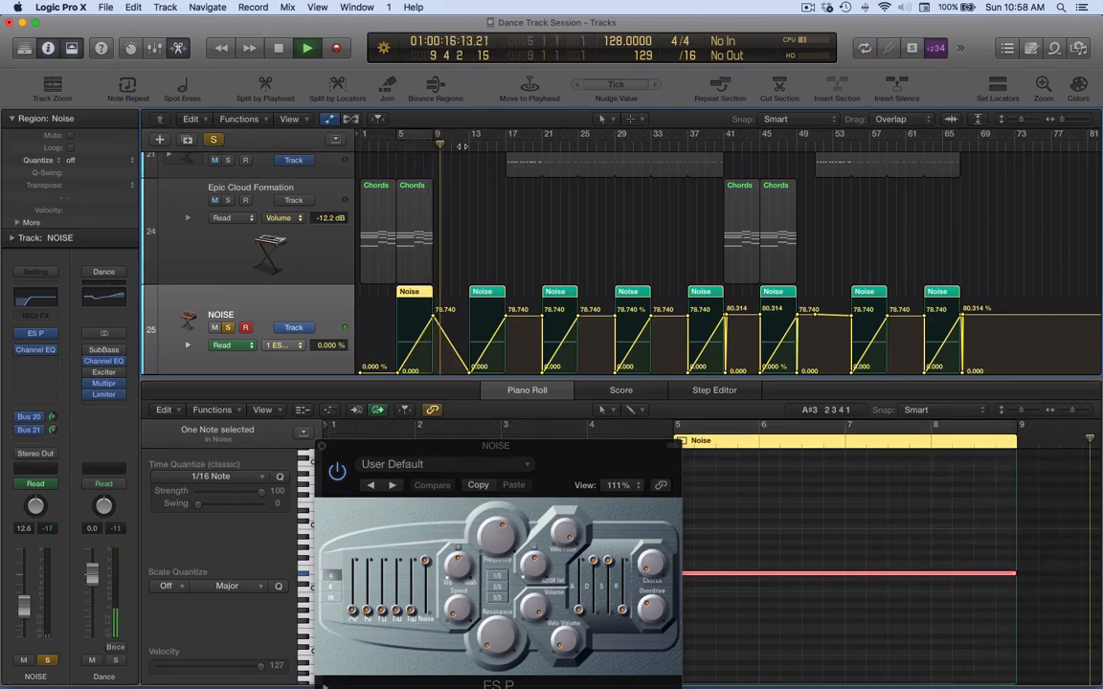
{"action": "left_click", "coordinate": [463, 147]}
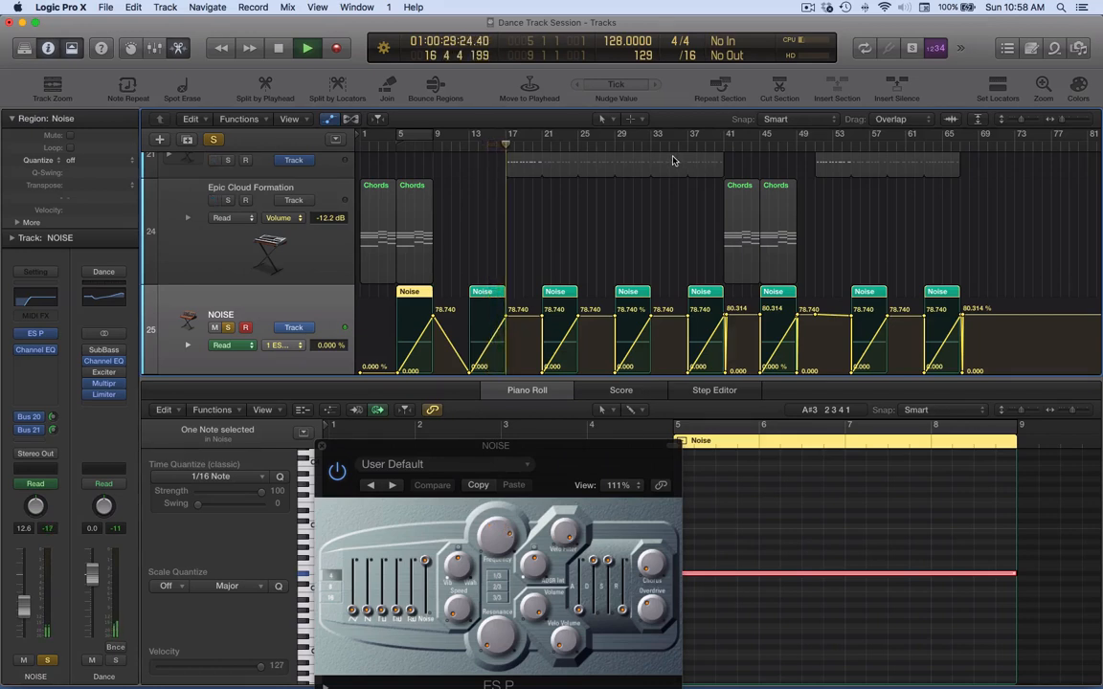
{"action": "left_click", "coordinate": [213, 139]}
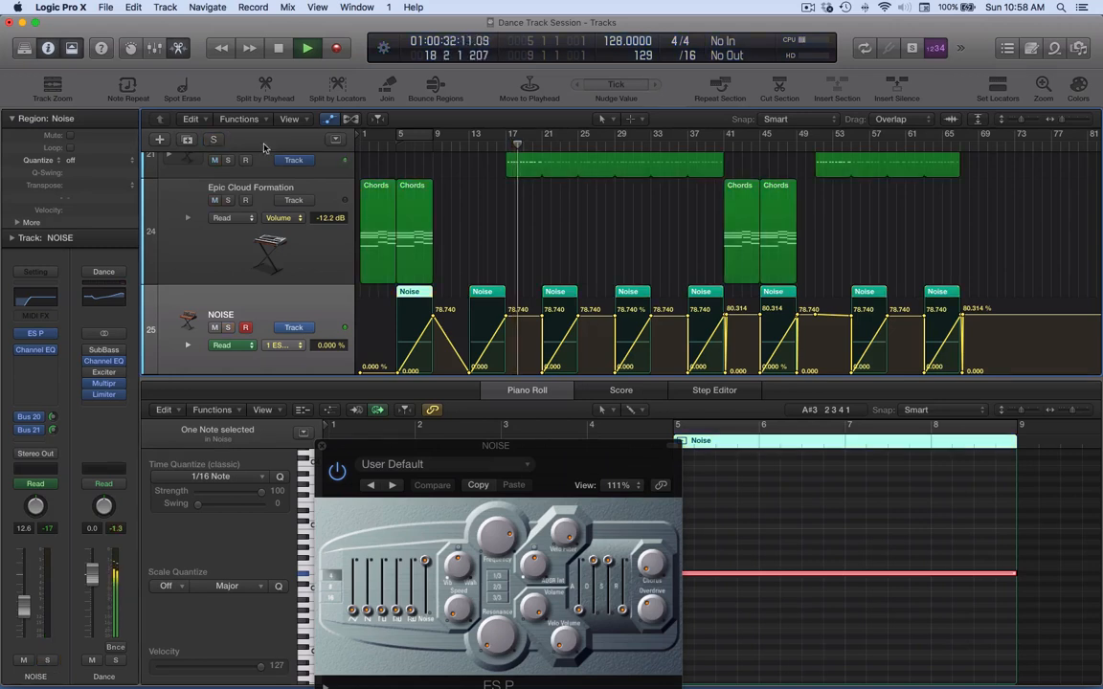
{"action": "key", "text": "space"}
- Deselect the Noise region, enlarge the Tracks area above the Piano Roll, and close the ES P window
{"action": "left_click", "coordinate": [536, 260]}
{"action": "left_click_drag", "start_coordinate": [532, 379], "coordinate": [359, 477]}
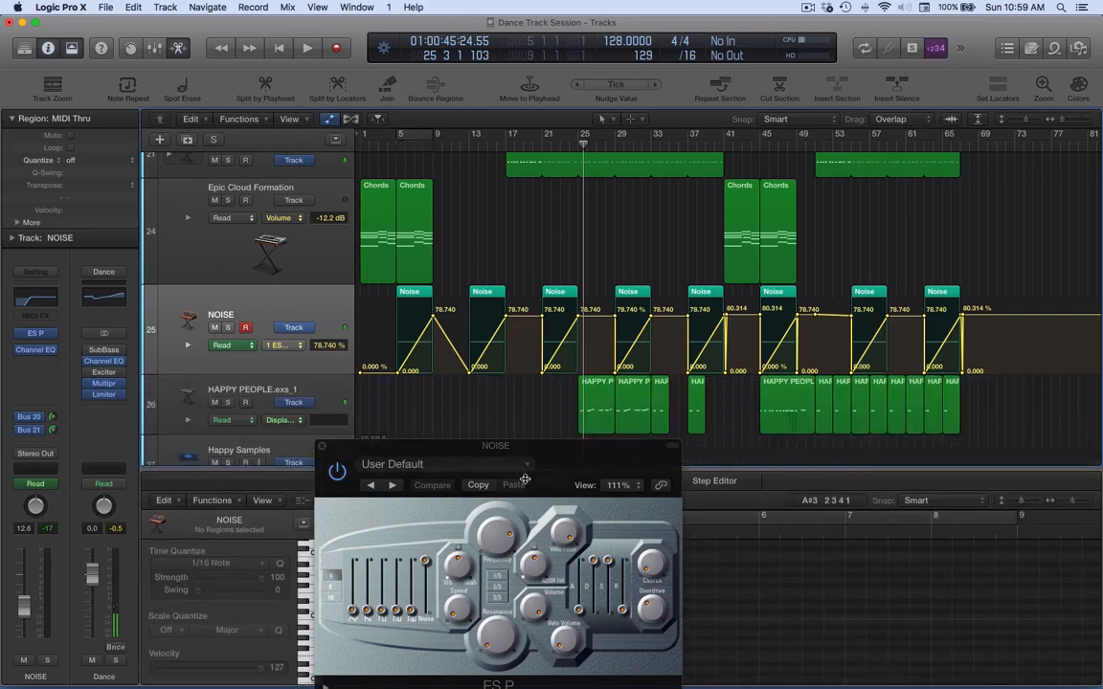
{"action": "left_click", "coordinate": [323, 446]}
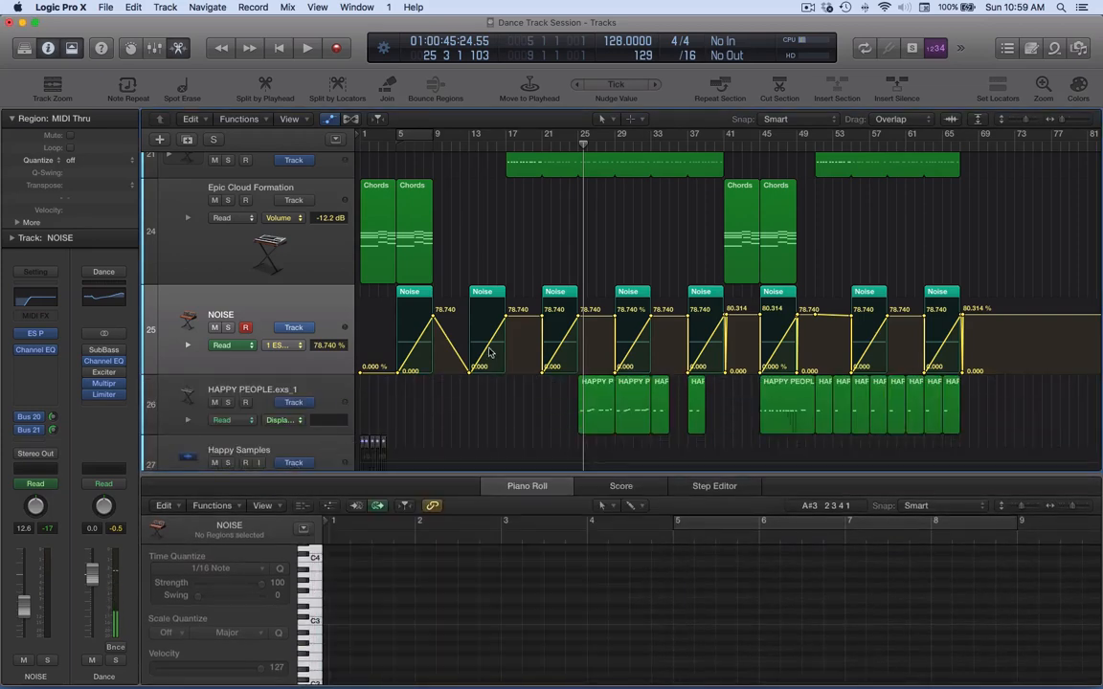
{"action": "scroll", "coordinate": [589, 169], "scroll_direction": "up", "scroll_amount": 5}
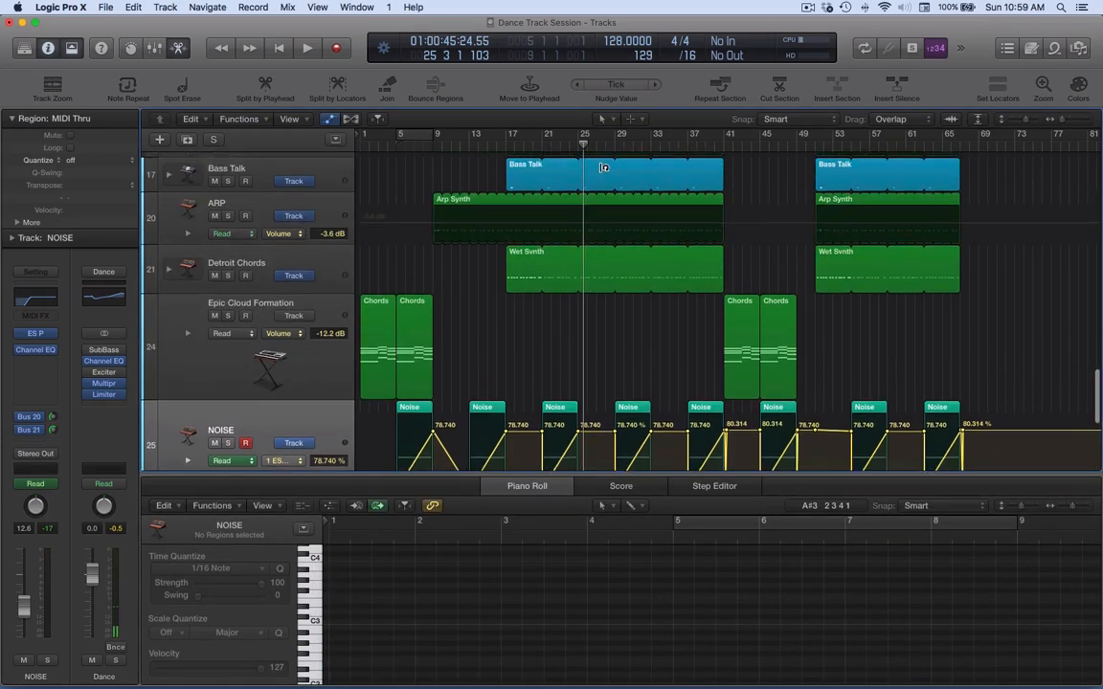
{"action": "scroll", "coordinate": [589, 169], "scroll_direction": "down", "scroll_amount": 8}
{"action": "left_click", "coordinate": [809, 7]}
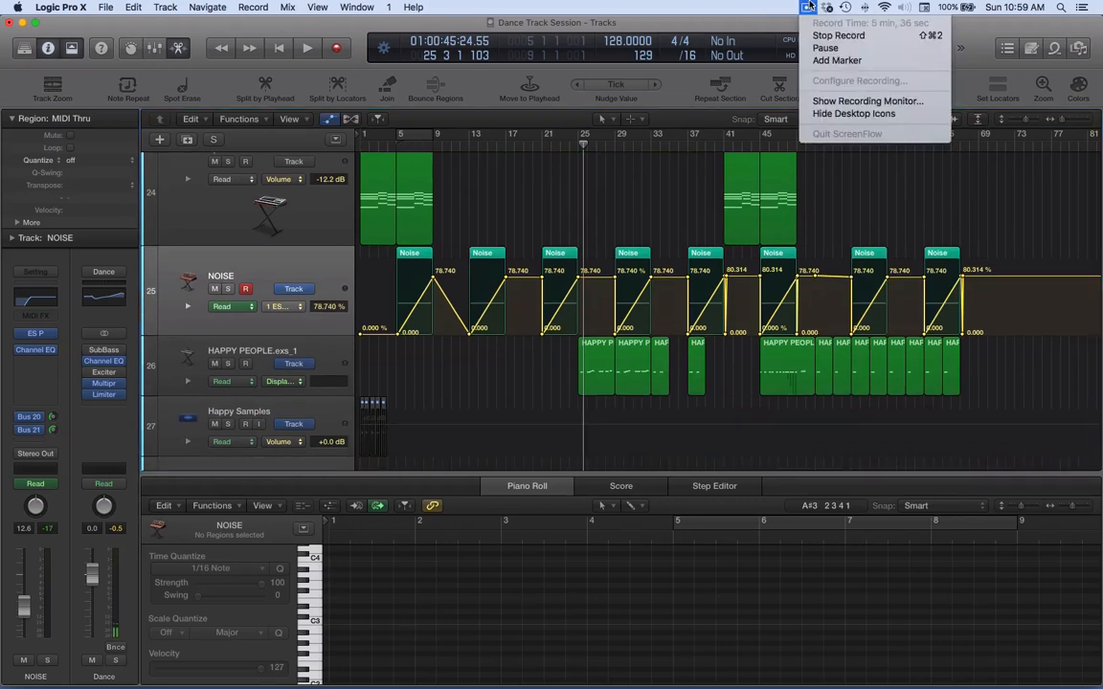